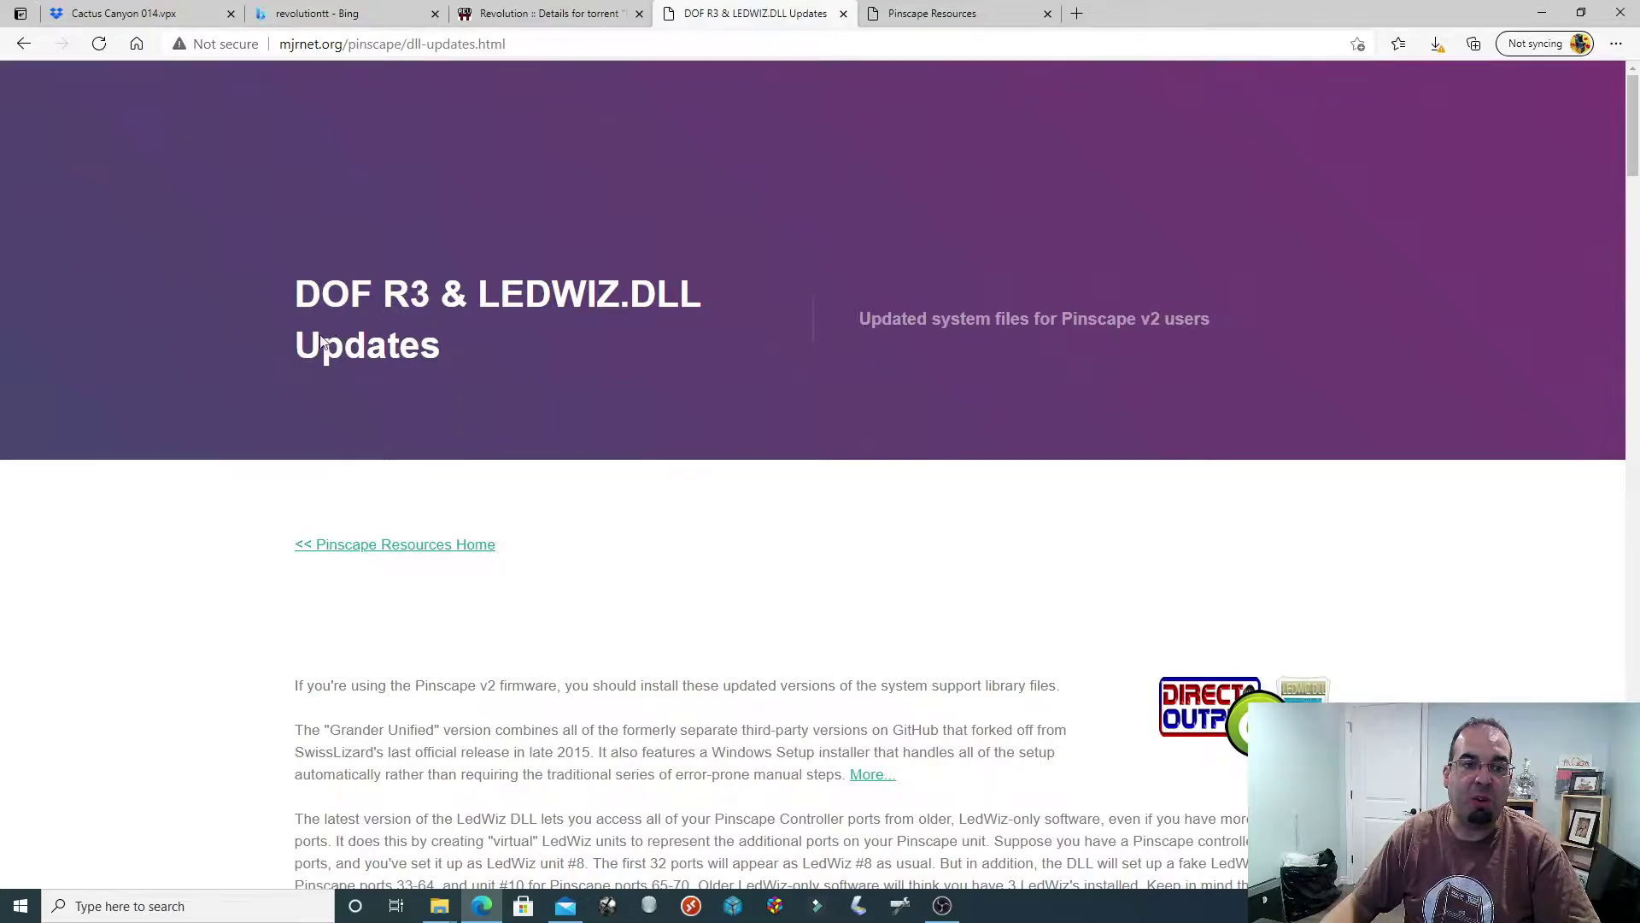
View the Pinscape Resources page in Edge, then minimize the browser to the desktop
{"action": "key", "text": "ctrl+Tab"}
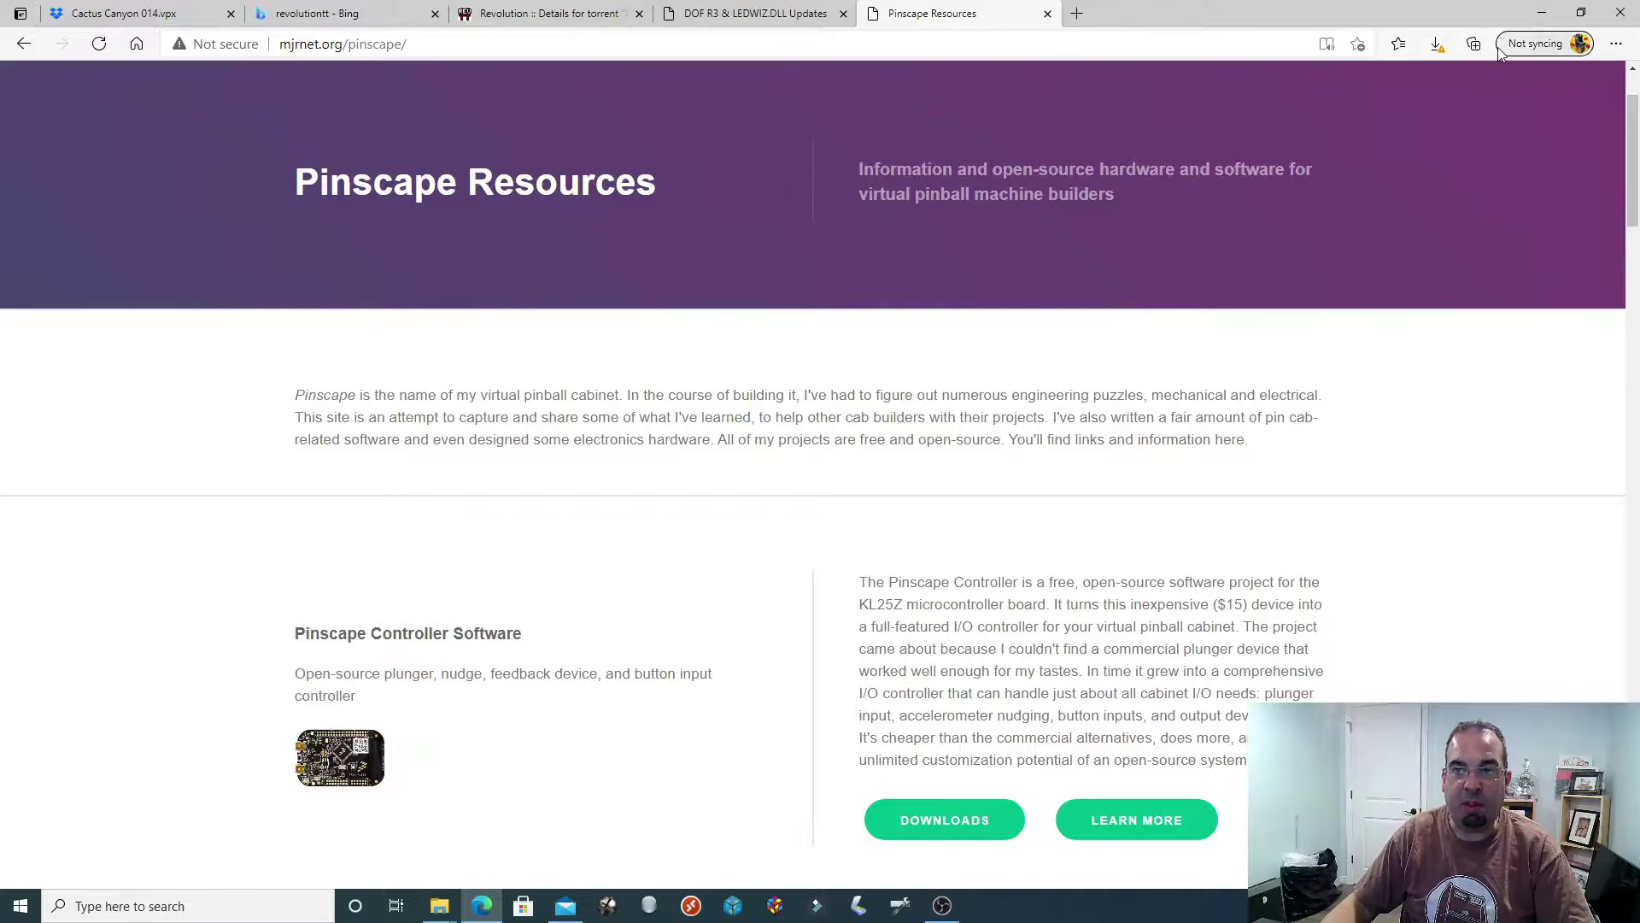
{"action": "left_click", "coordinate": [1542, 13]}
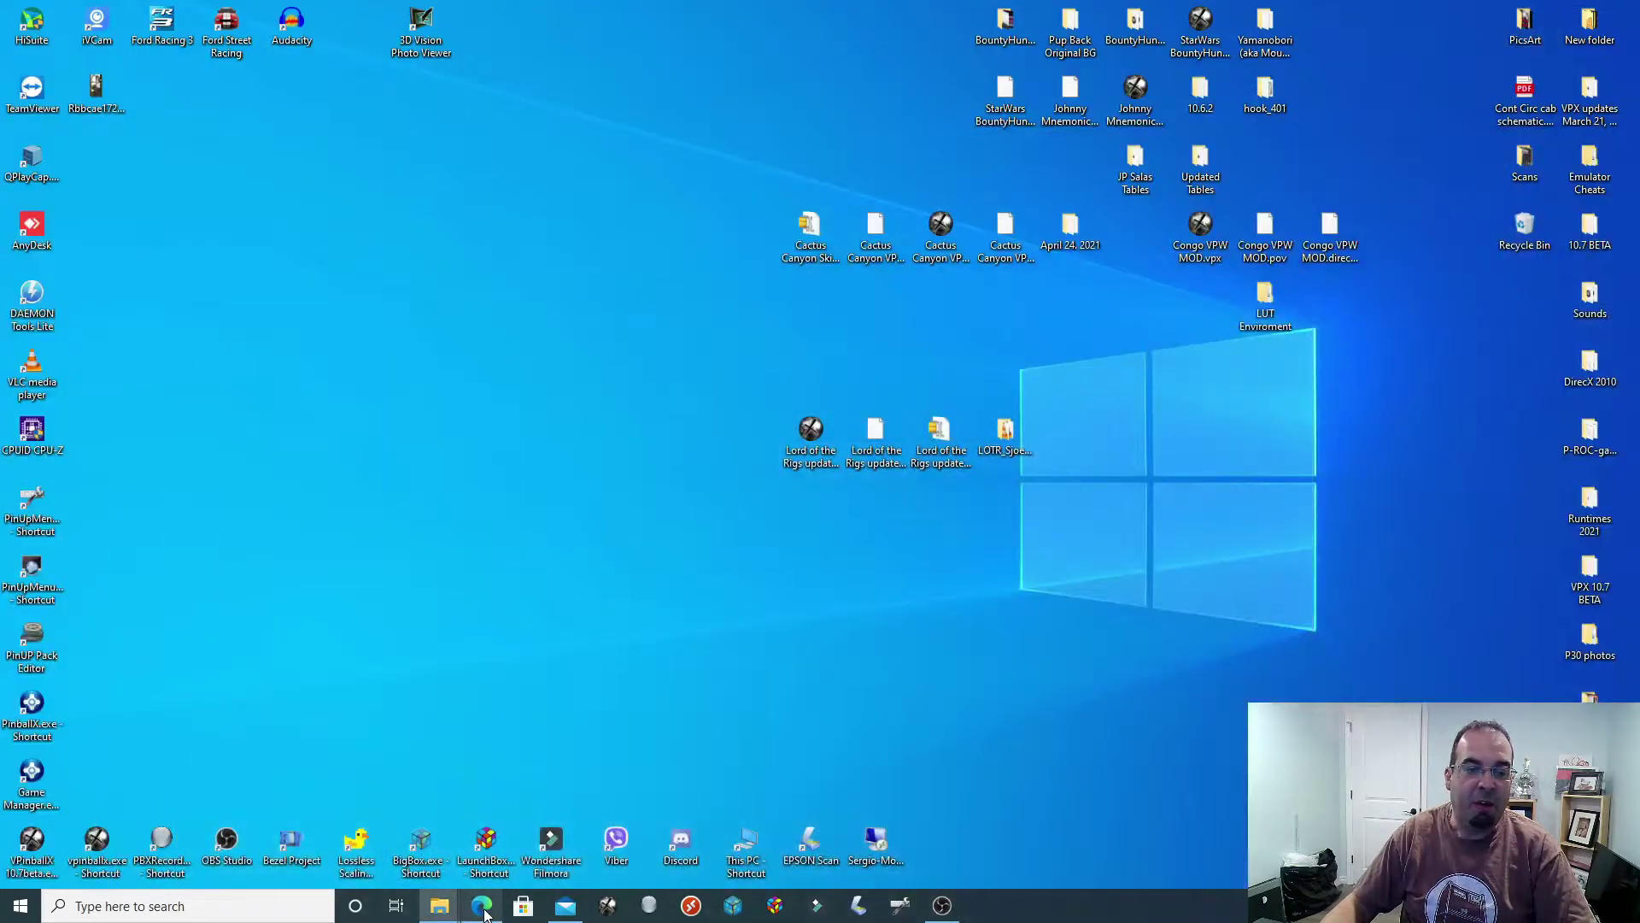
Restore the Downloads folder window in File Explorer and go up to This PC
{"action": "mouse_move", "coordinate": [448, 905]}
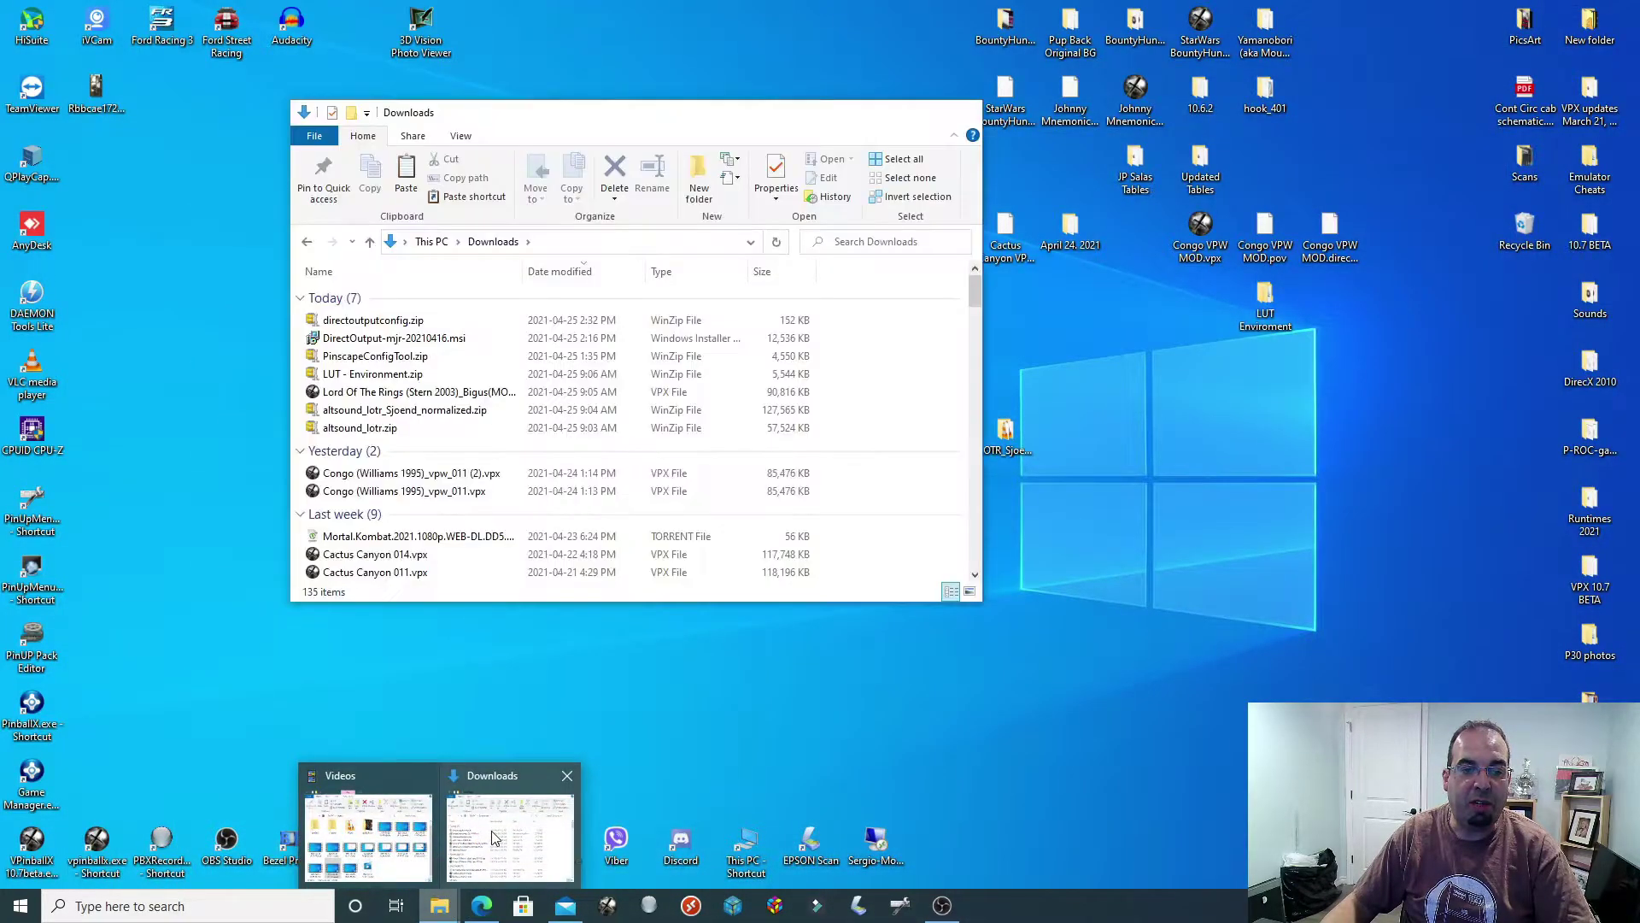
{"action": "left_click", "coordinate": [491, 833]}
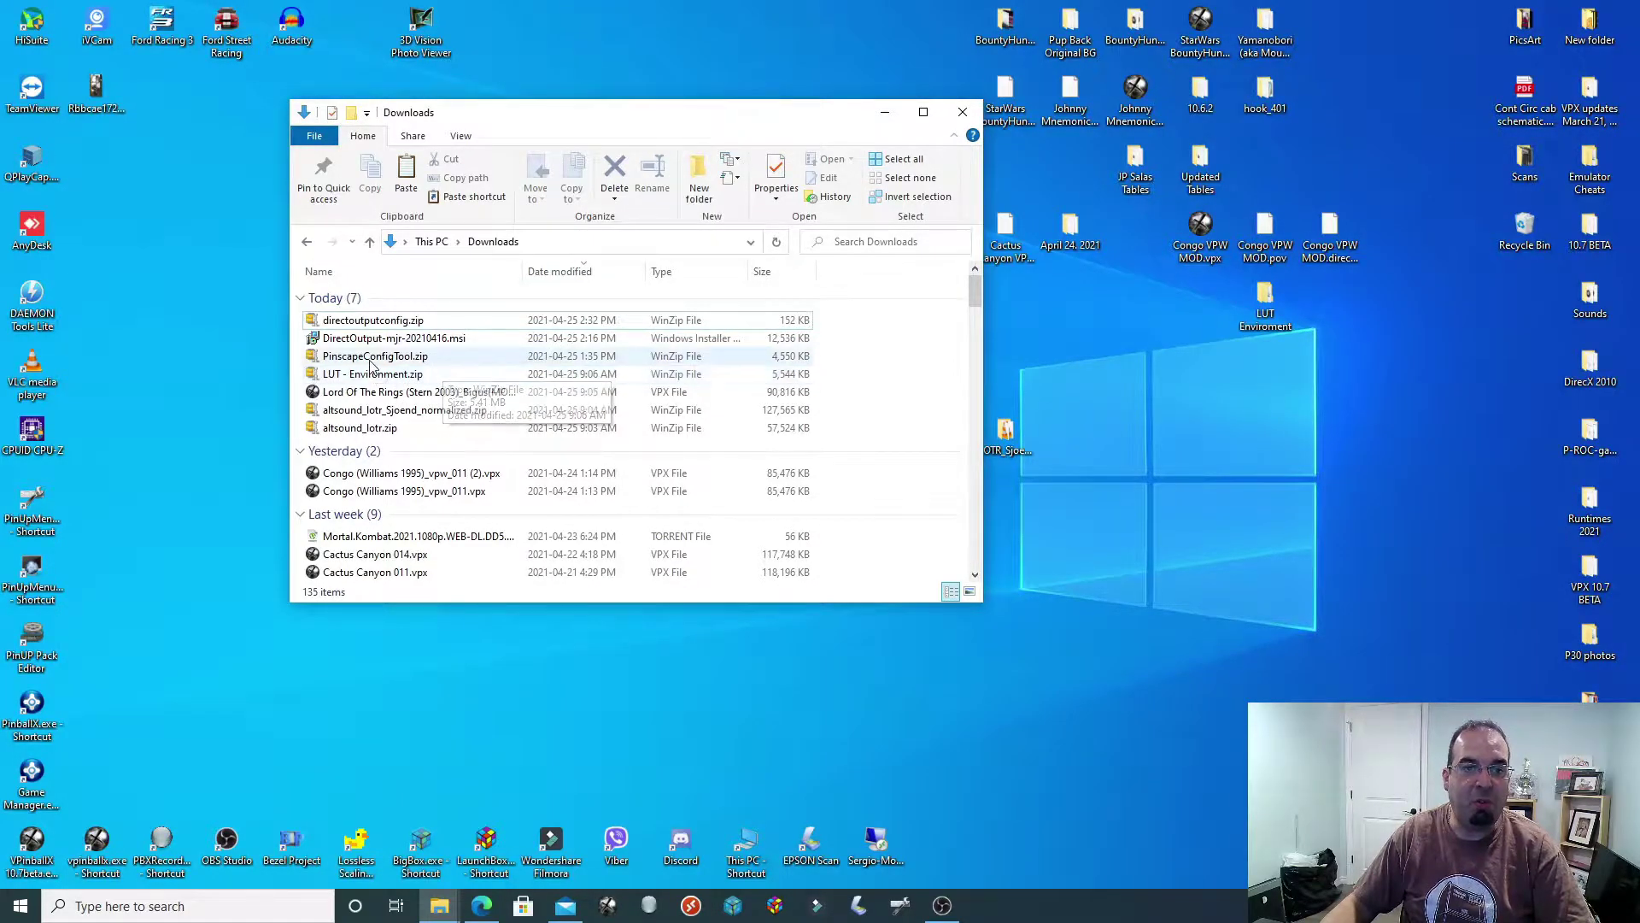
{"action": "left_click", "coordinate": [371, 244]}
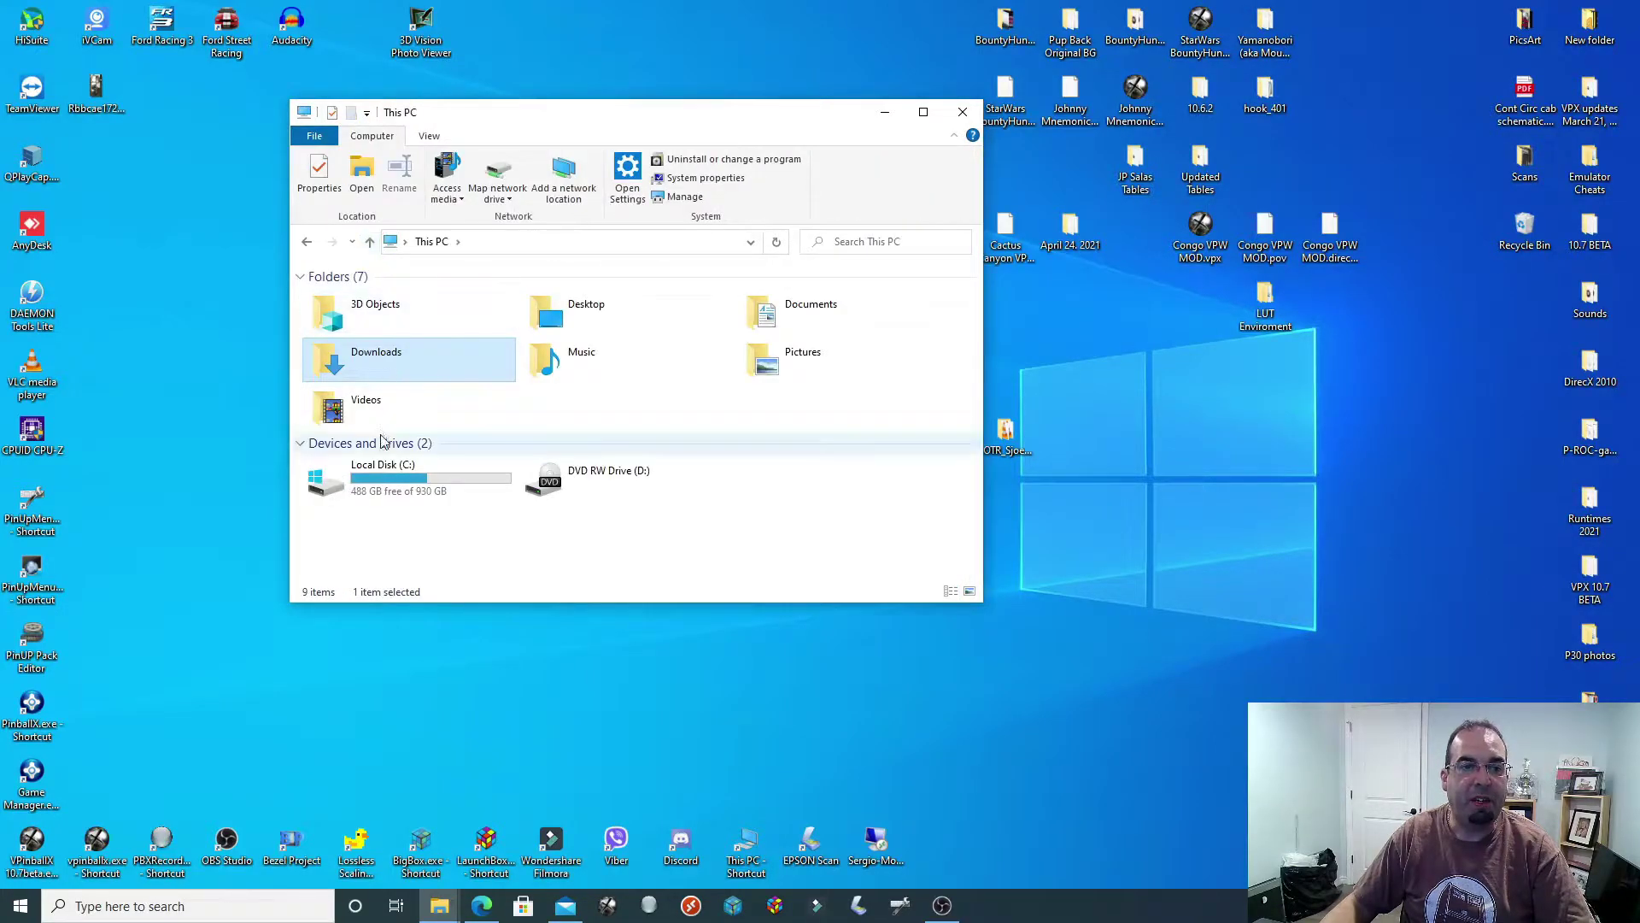
Open Local Disk (C:), look inside the Pinscape folder, then return to C:
{"action": "left_click", "coordinate": [382, 486]}
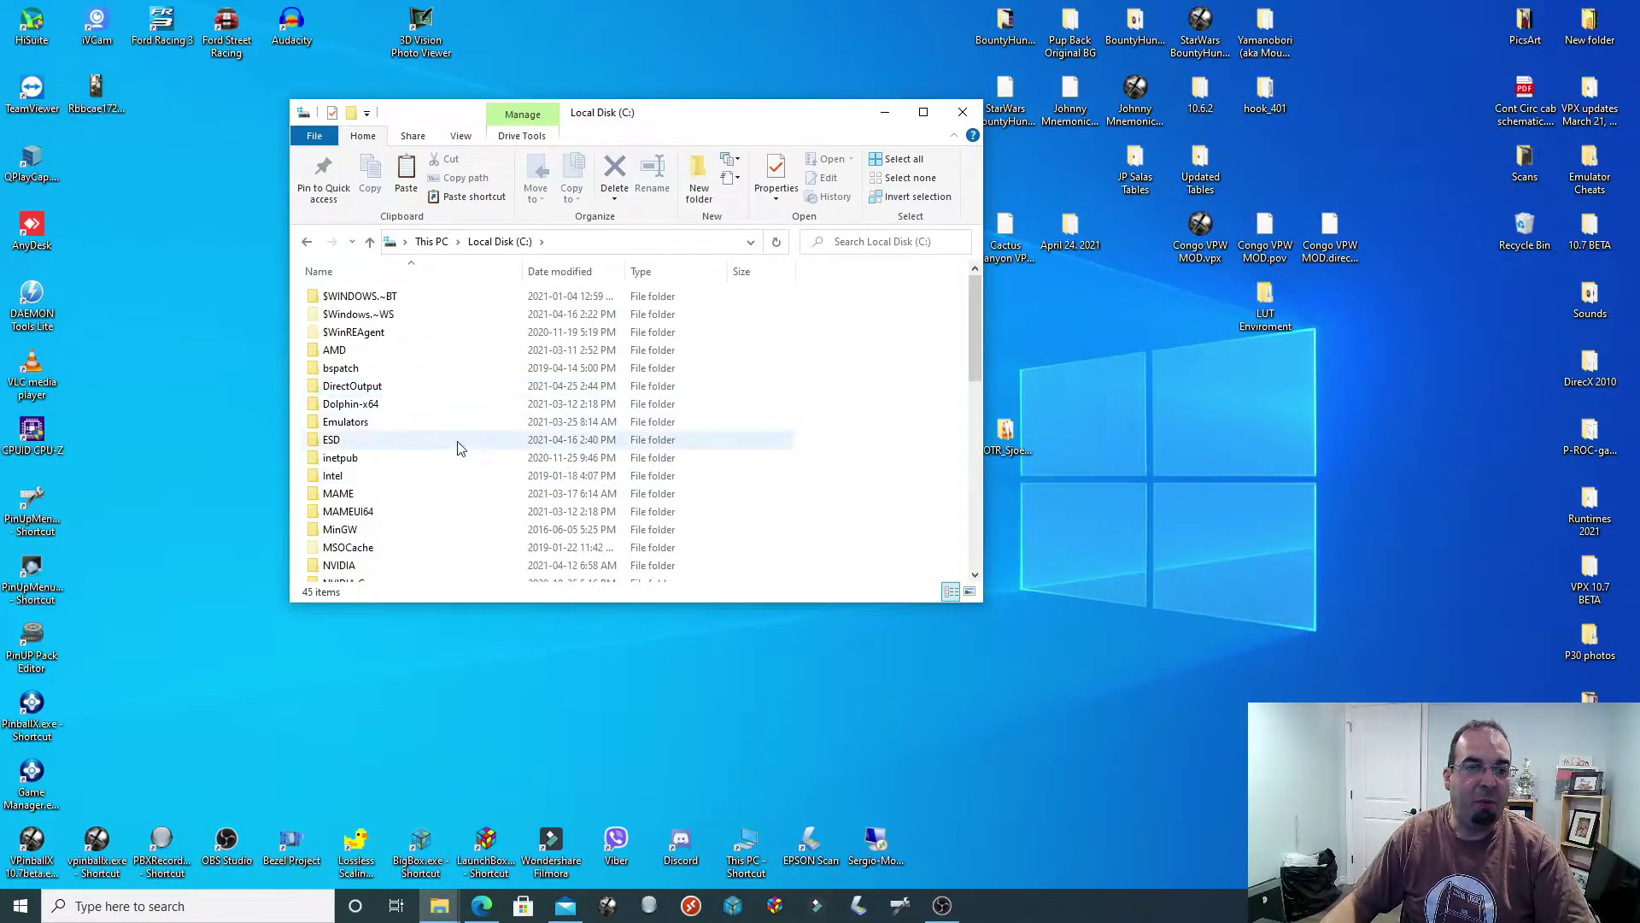
{"action": "scroll", "coordinate": [440, 487], "scroll_direction": "down", "scroll_amount": 2}
{"action": "scroll", "coordinate": [414, 551], "scroll_direction": "down", "scroll_amount": 4}
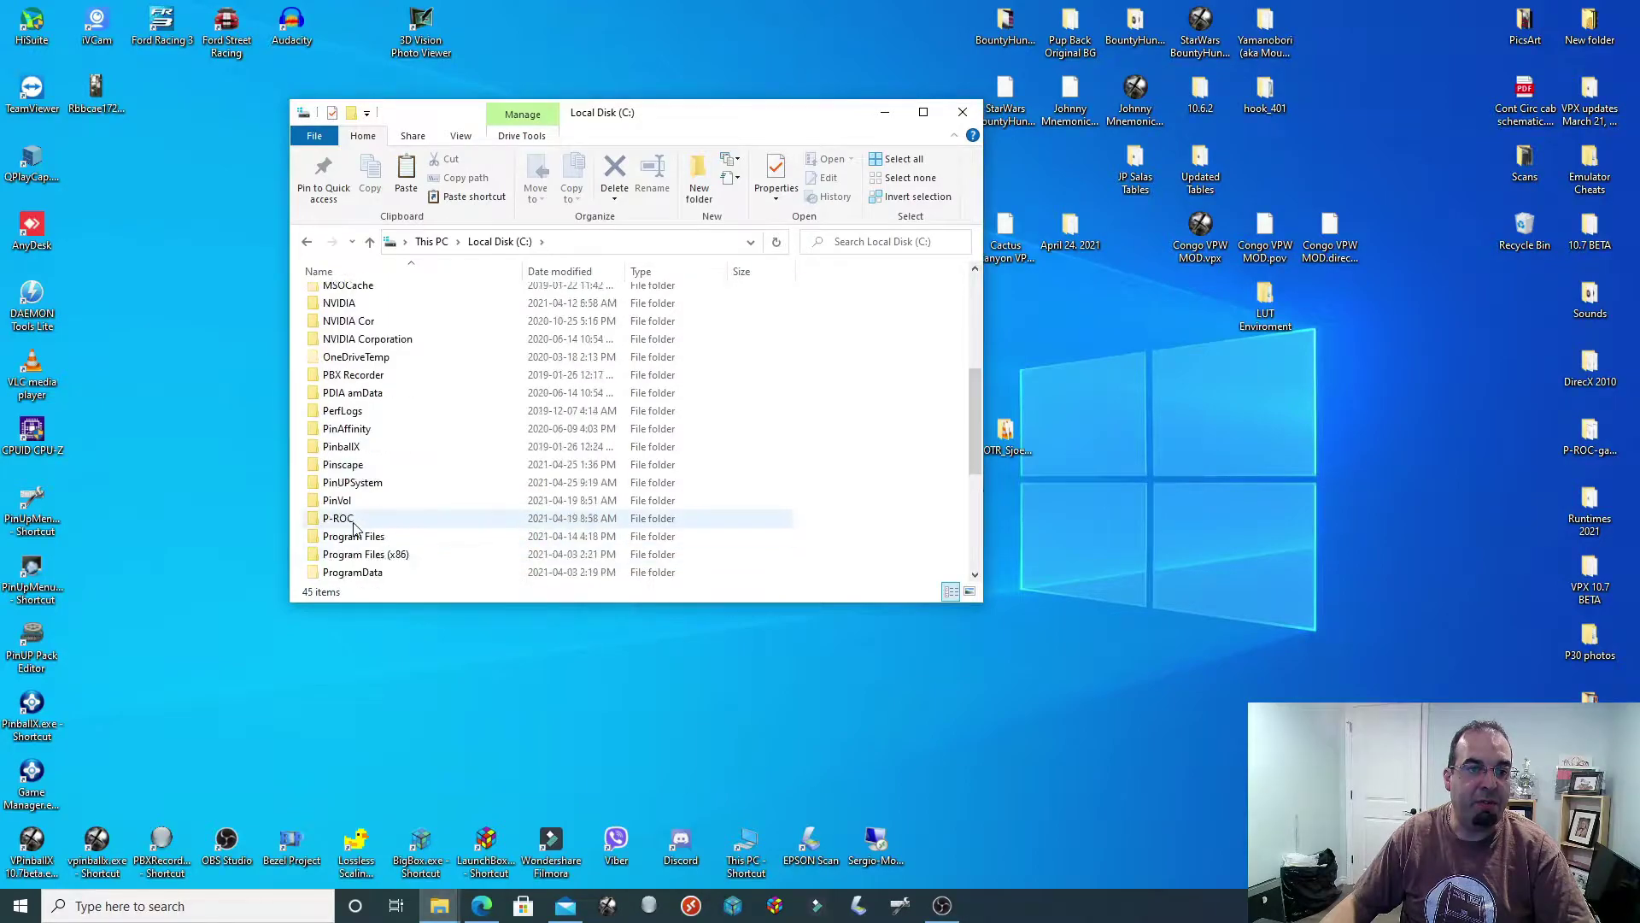
{"action": "double_click", "coordinate": [350, 411]}
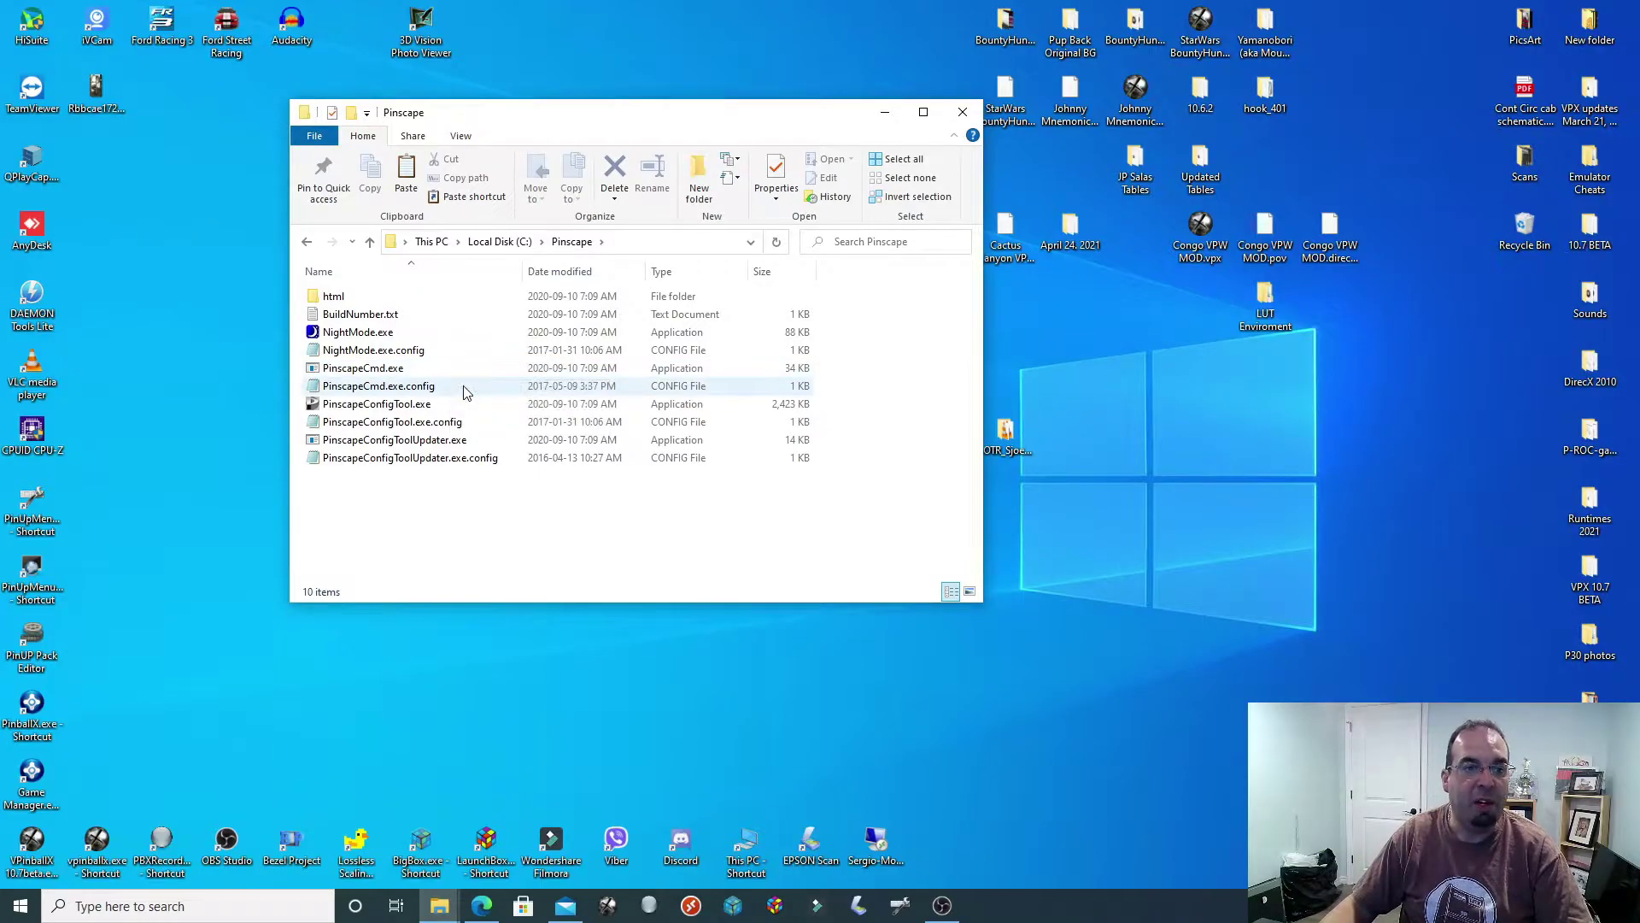
{"action": "key", "text": "alt+Left"}
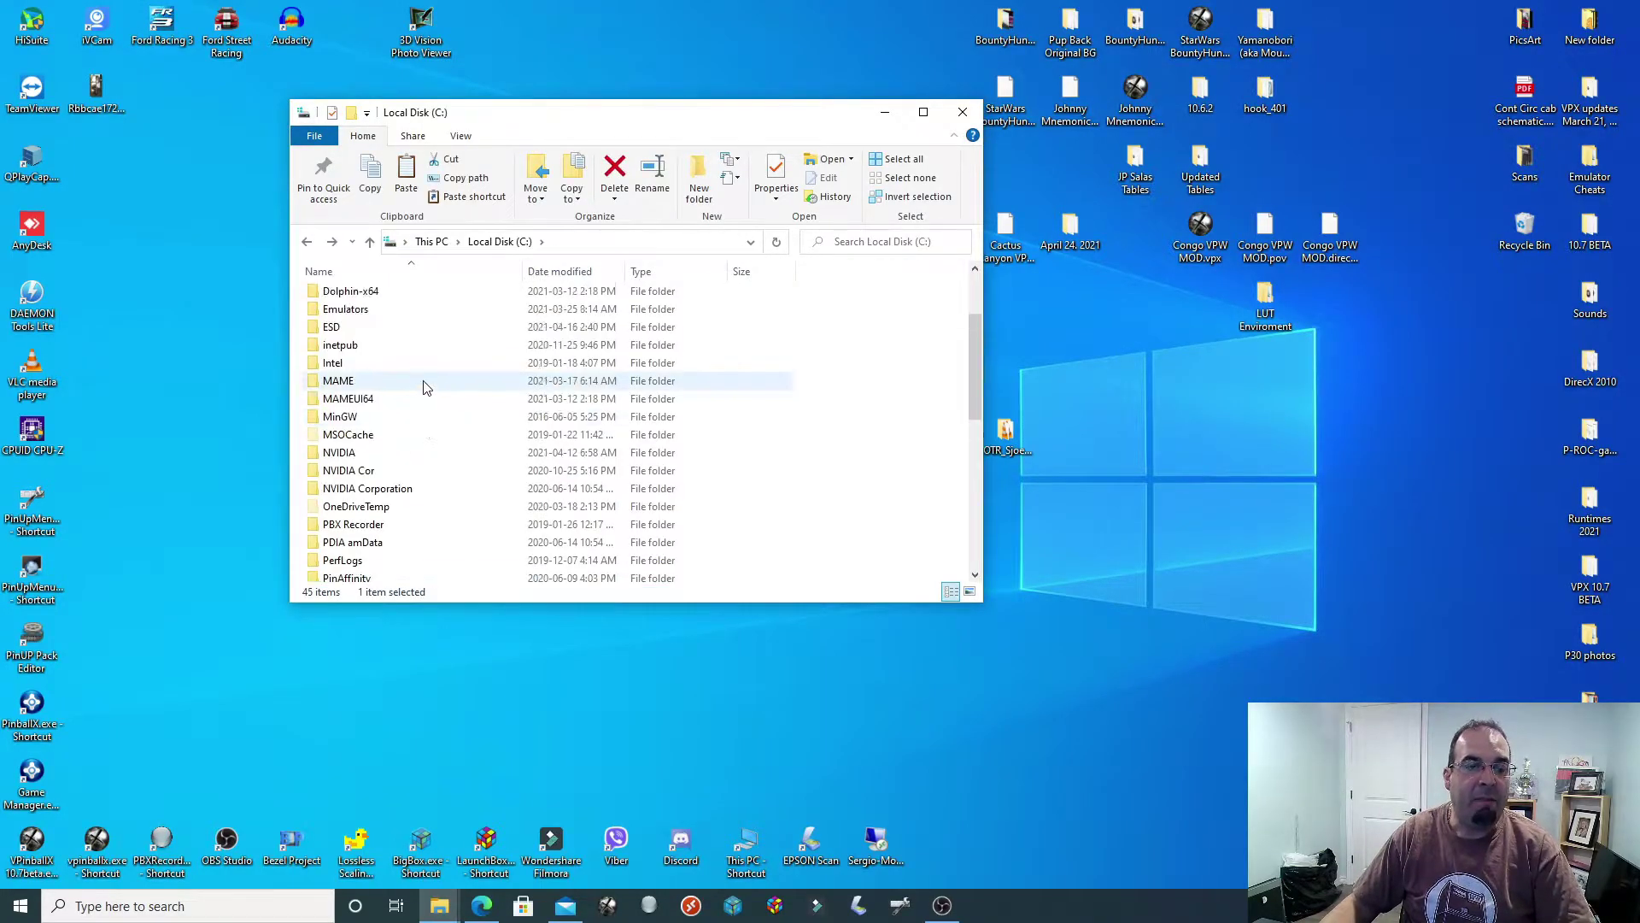
{"action": "scroll", "coordinate": [384, 376], "scroll_direction": "up", "scroll_amount": 1}
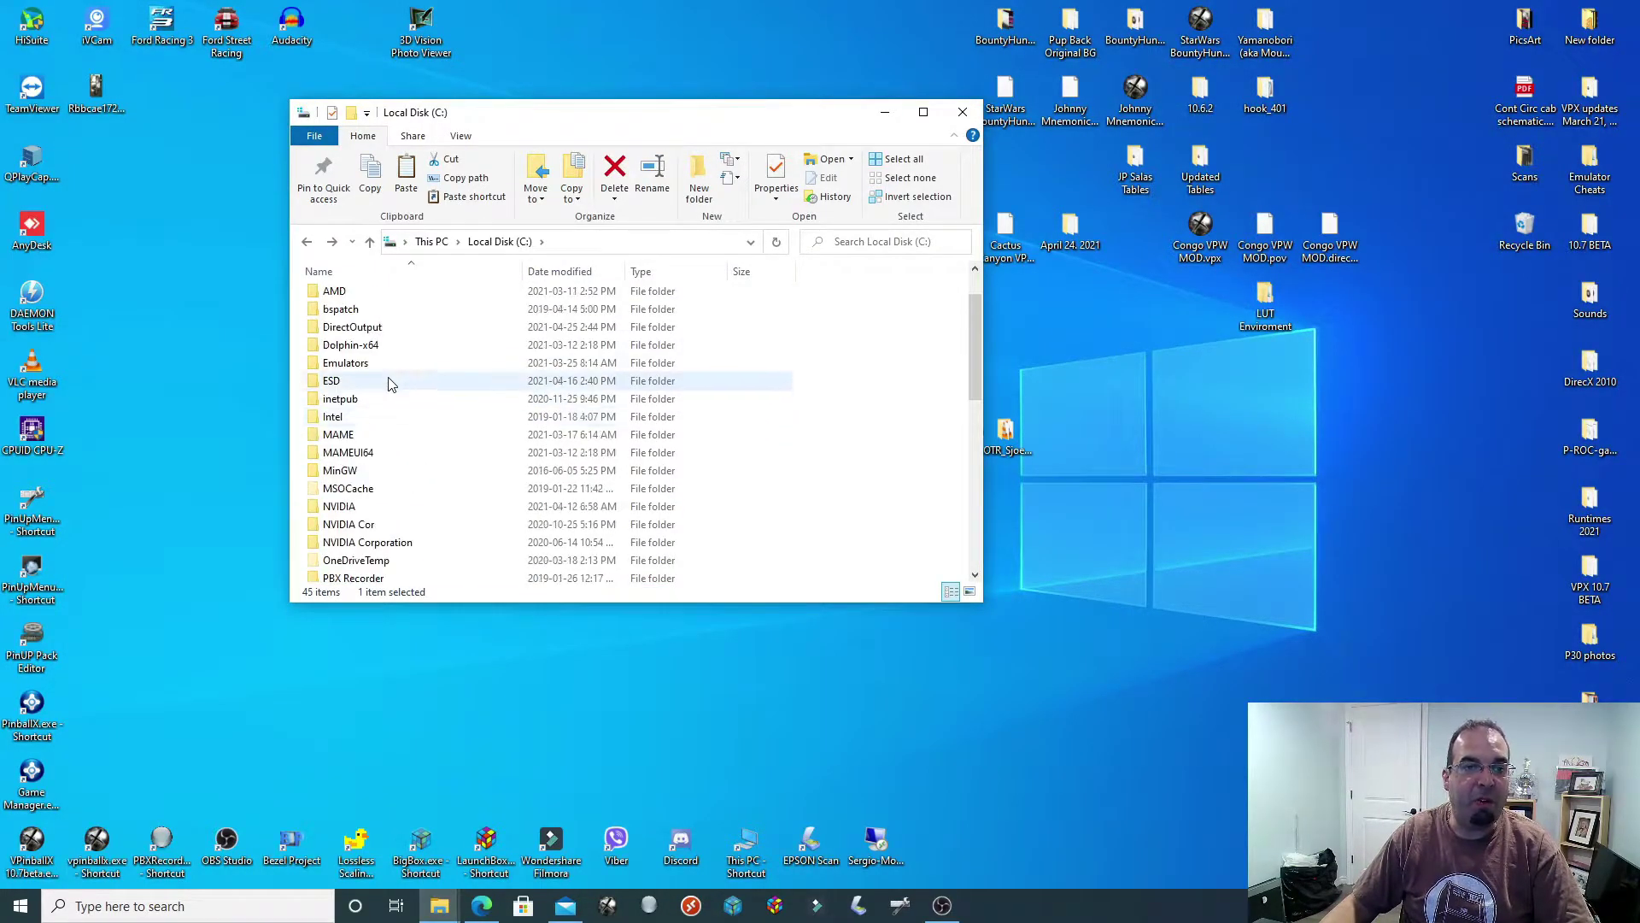
Browse the DirectOutput folder, then go back up to Local Disk (C:)
{"action": "double_click", "coordinate": [335, 328]}
{"action": "scroll", "coordinate": [389, 425], "scroll_direction": "down", "scroll_amount": 1}
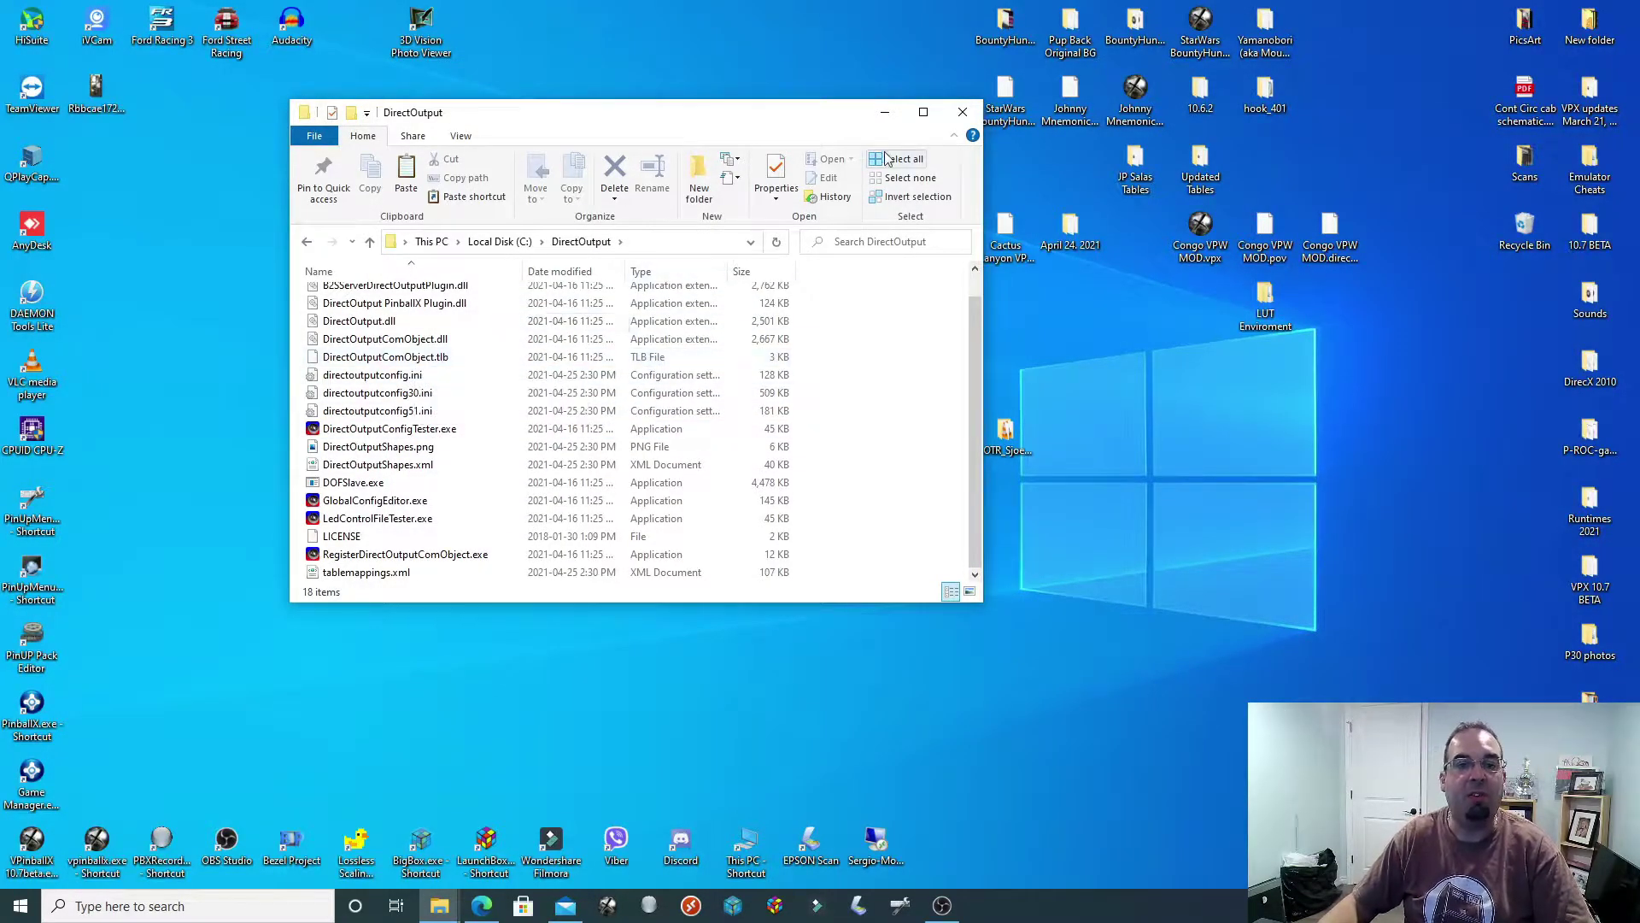
{"action": "left_click", "coordinate": [885, 112]}
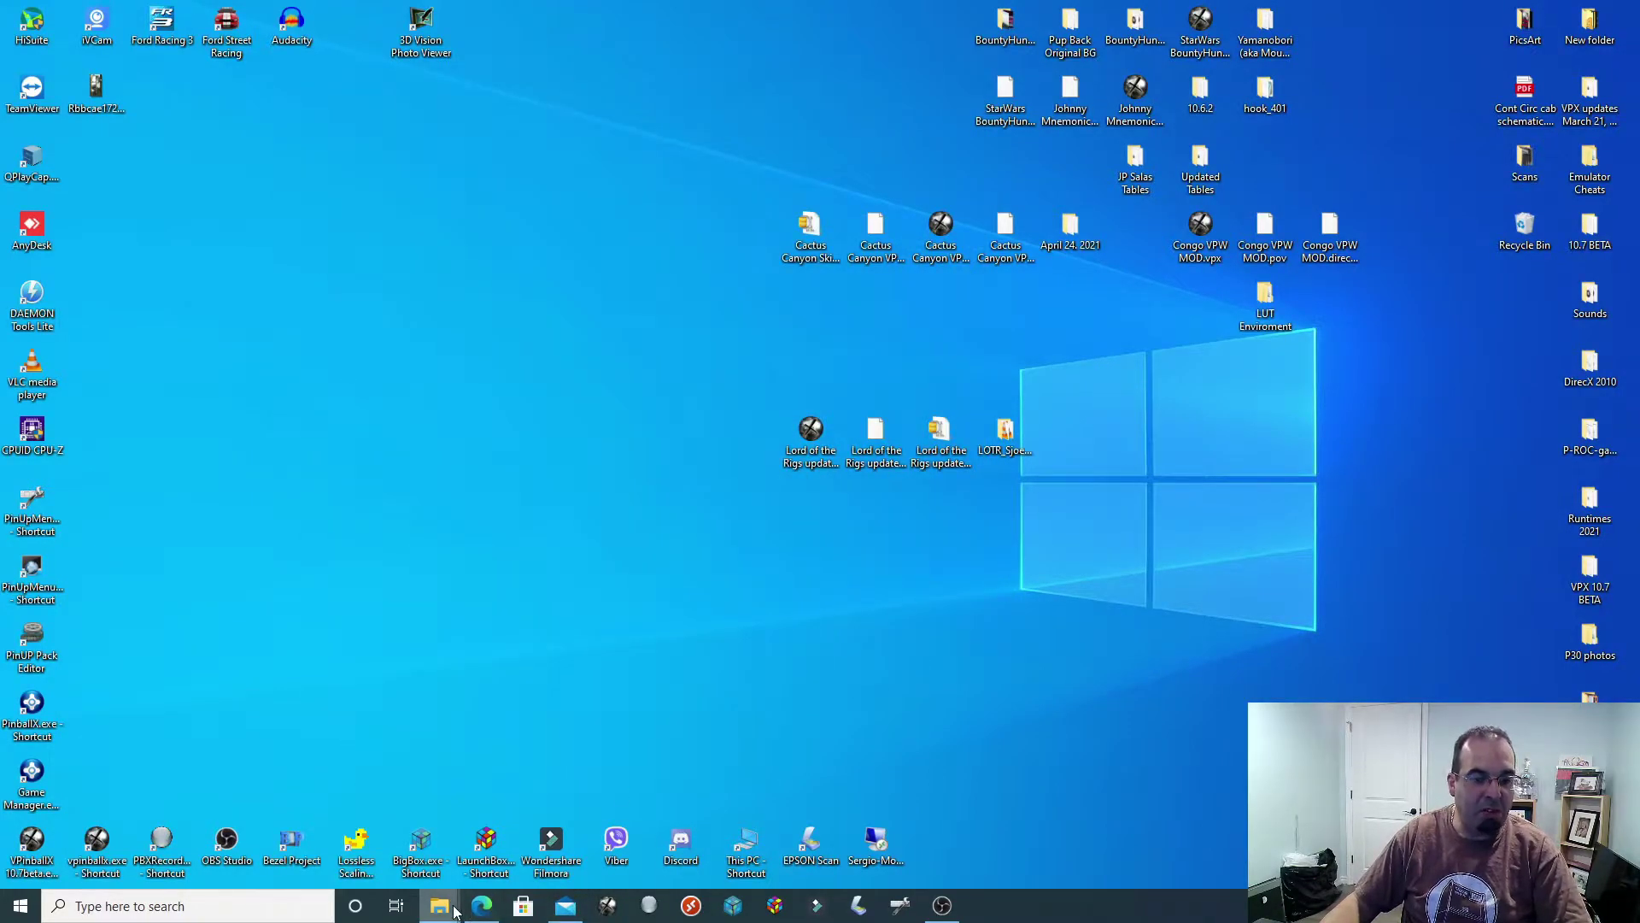
{"action": "mouse_move", "coordinate": [450, 908]}
{"action": "left_click", "coordinate": [510, 825]}
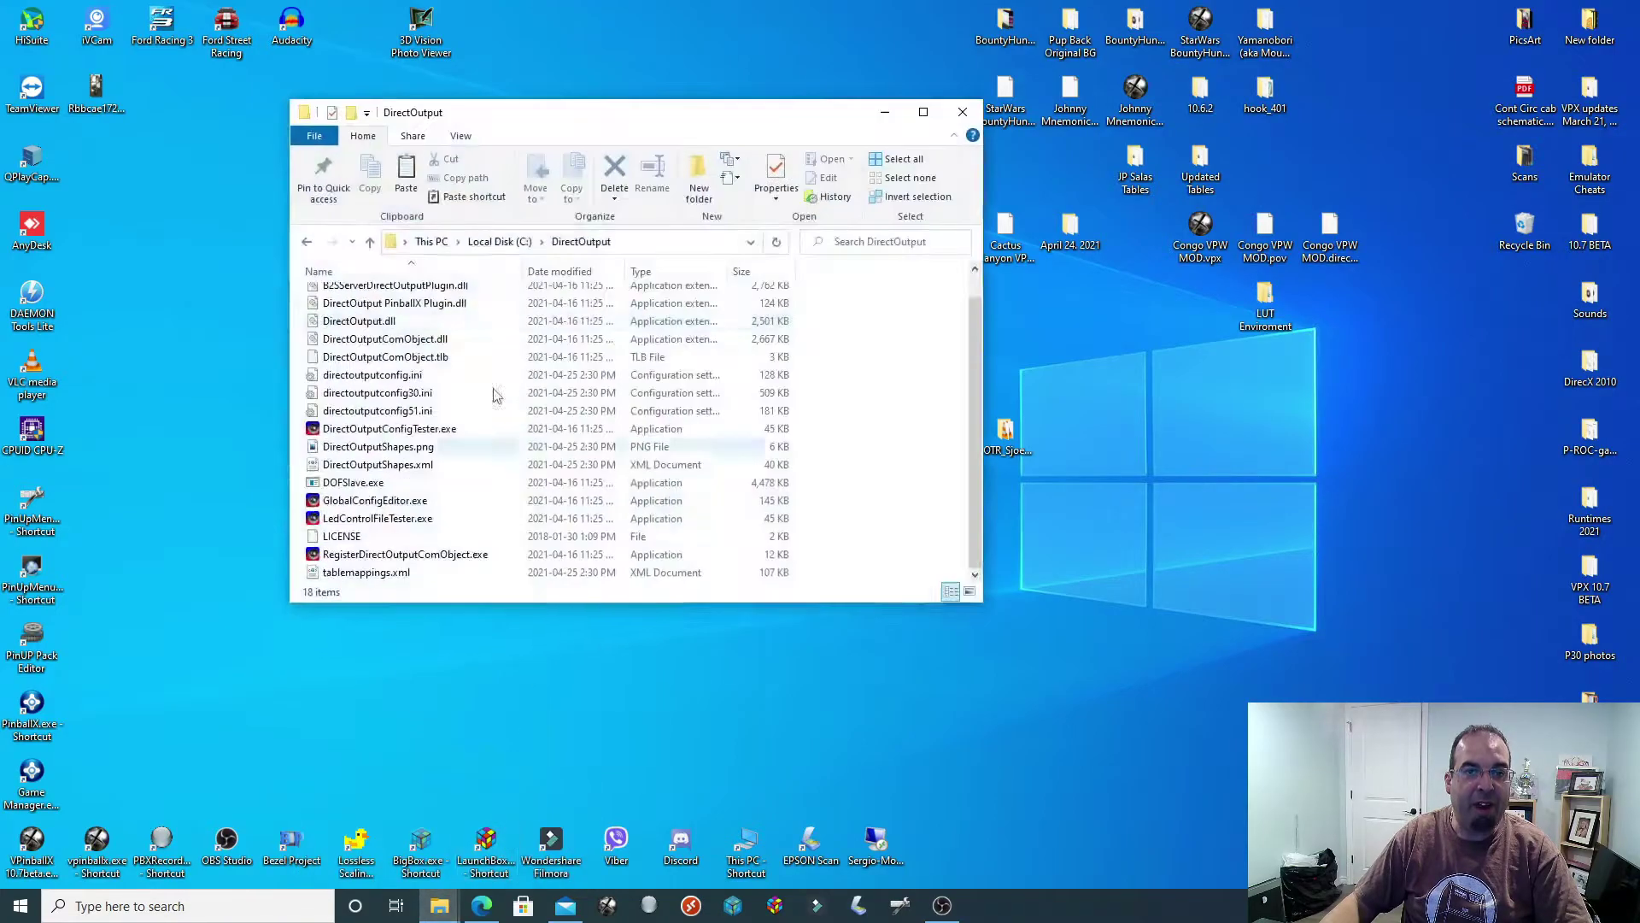
{"action": "left_click", "coordinate": [370, 241]}
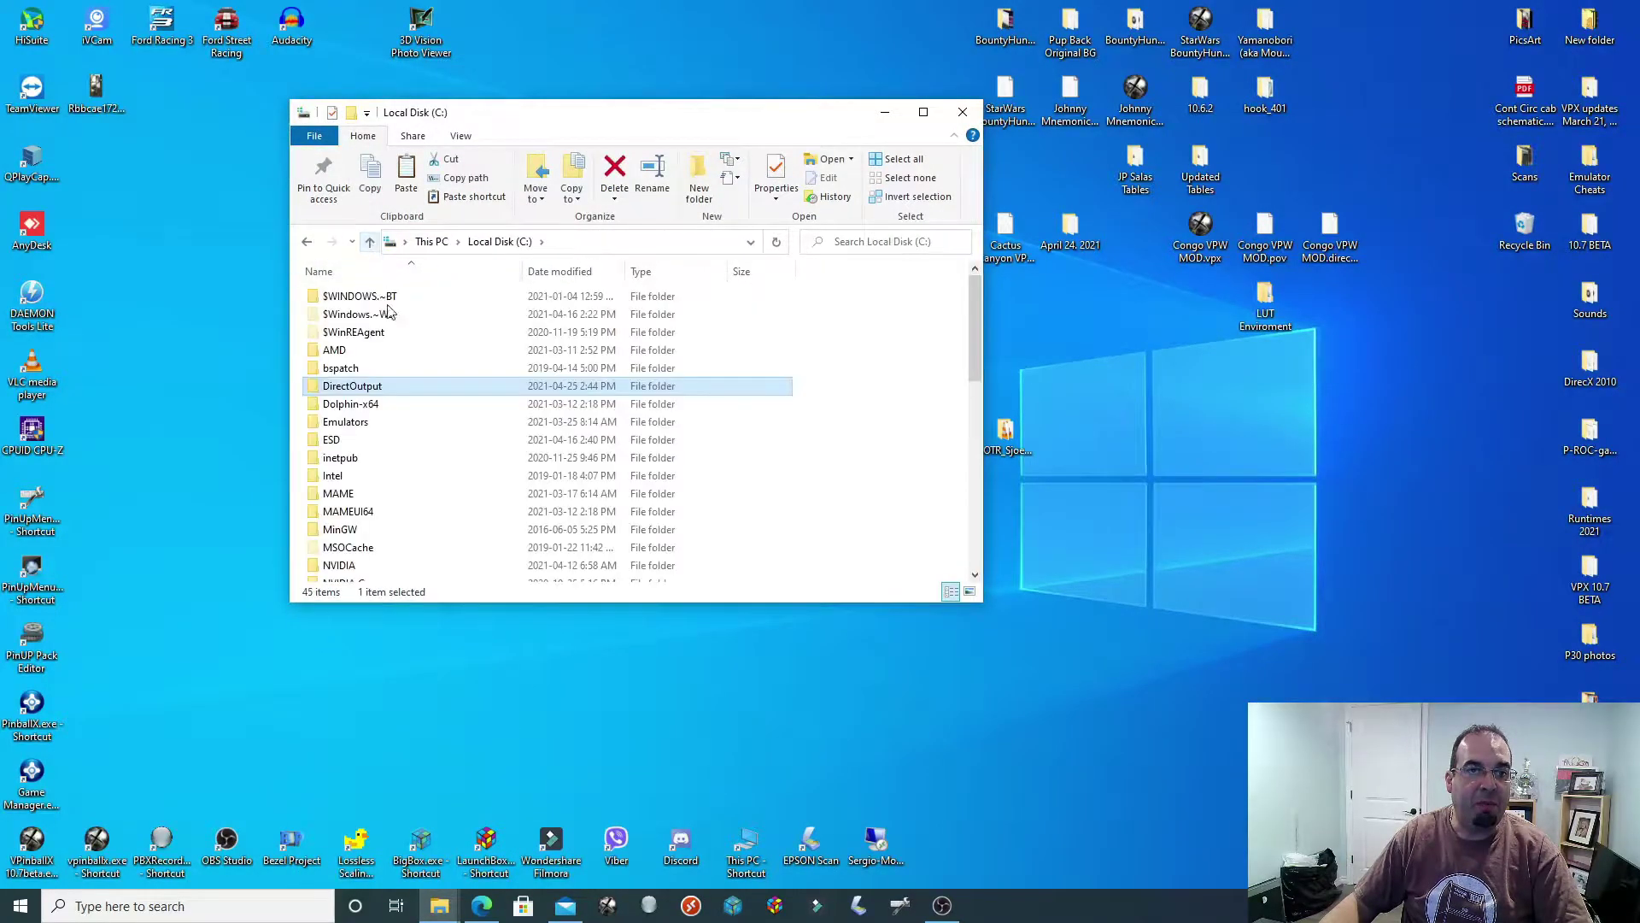
Open C:\Pinscape and launch PinscapeConfigTool.exe
{"action": "scroll", "coordinate": [357, 557], "scroll_direction": "down", "scroll_amount": 1}
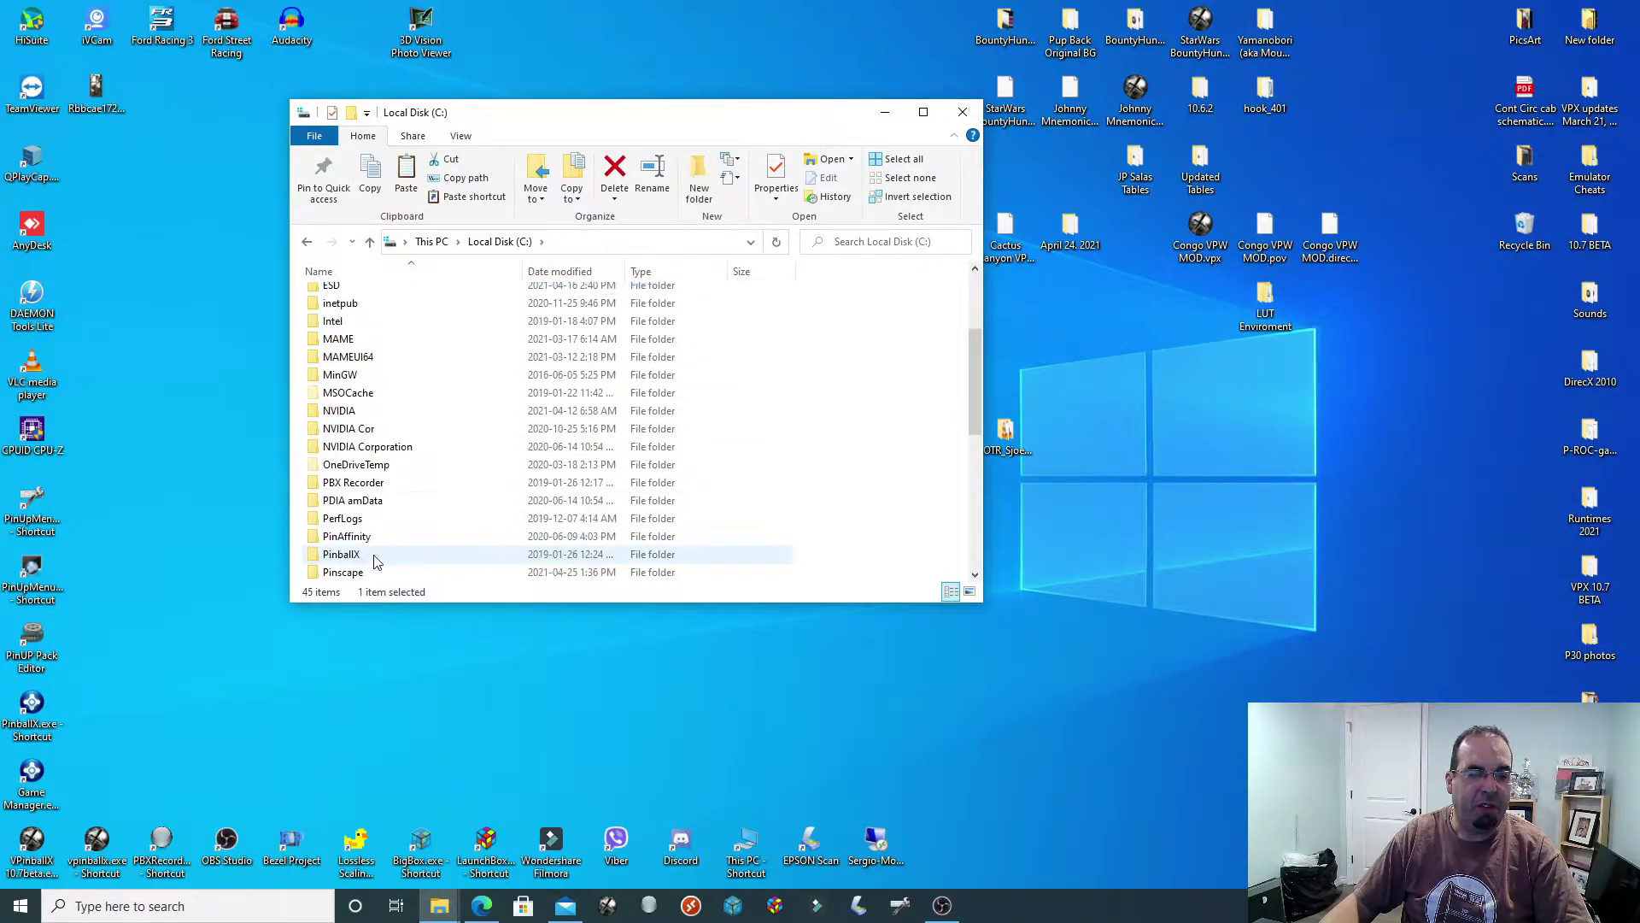
{"action": "scroll", "coordinate": [353, 510], "scroll_direction": "down", "scroll_amount": 1}
{"action": "double_click", "coordinate": [351, 517]}
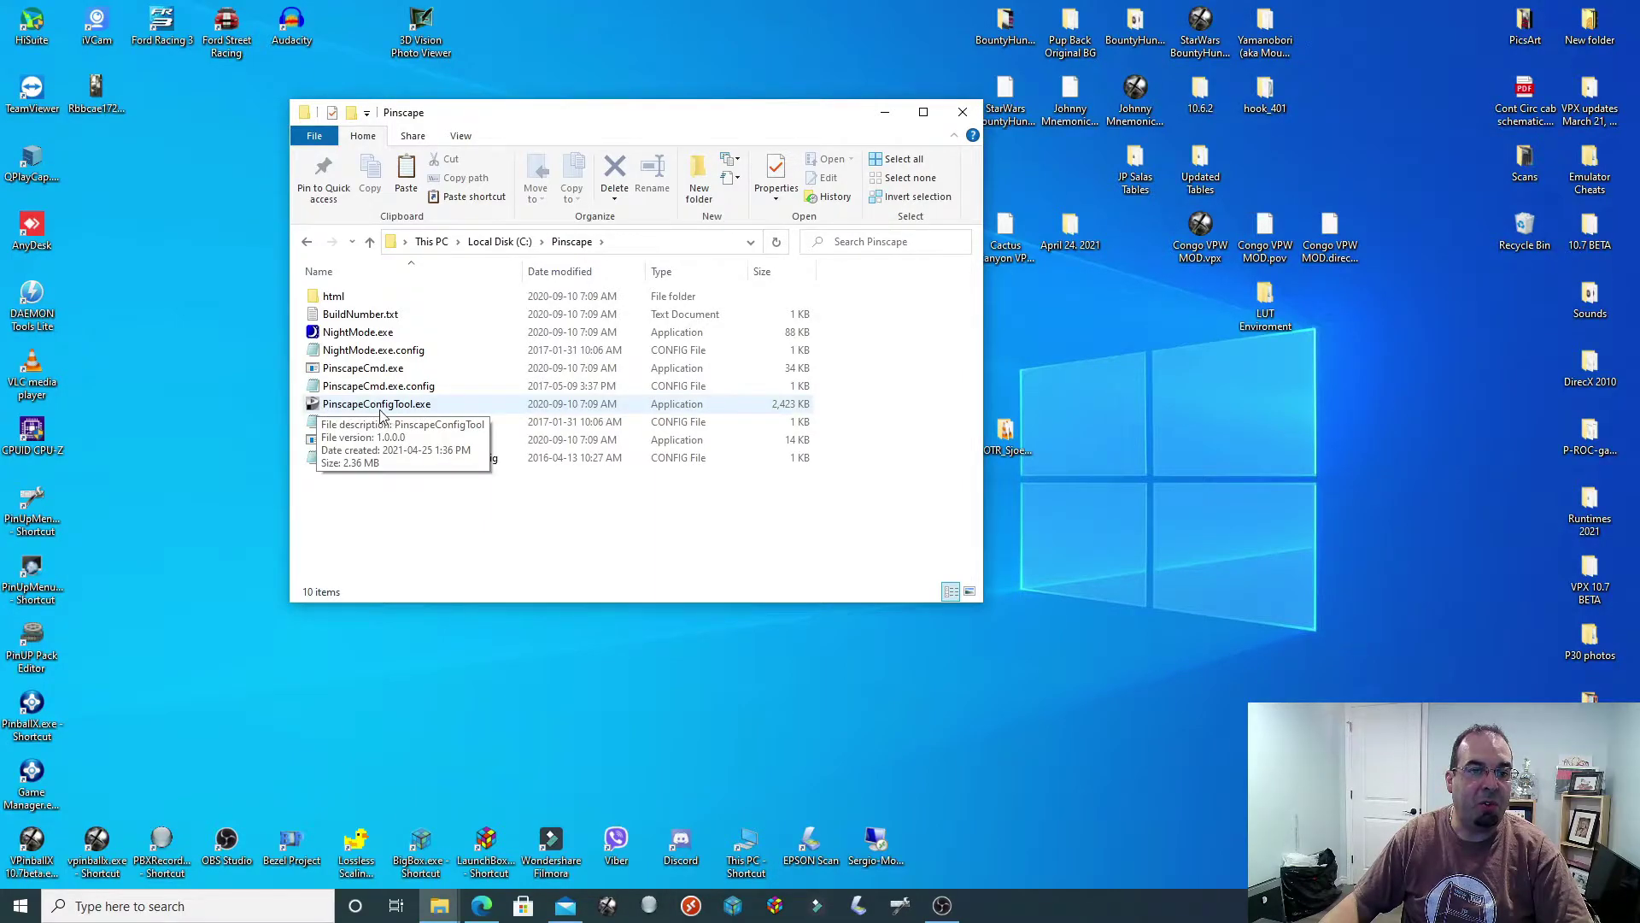
{"action": "double_click", "coordinate": [385, 404]}
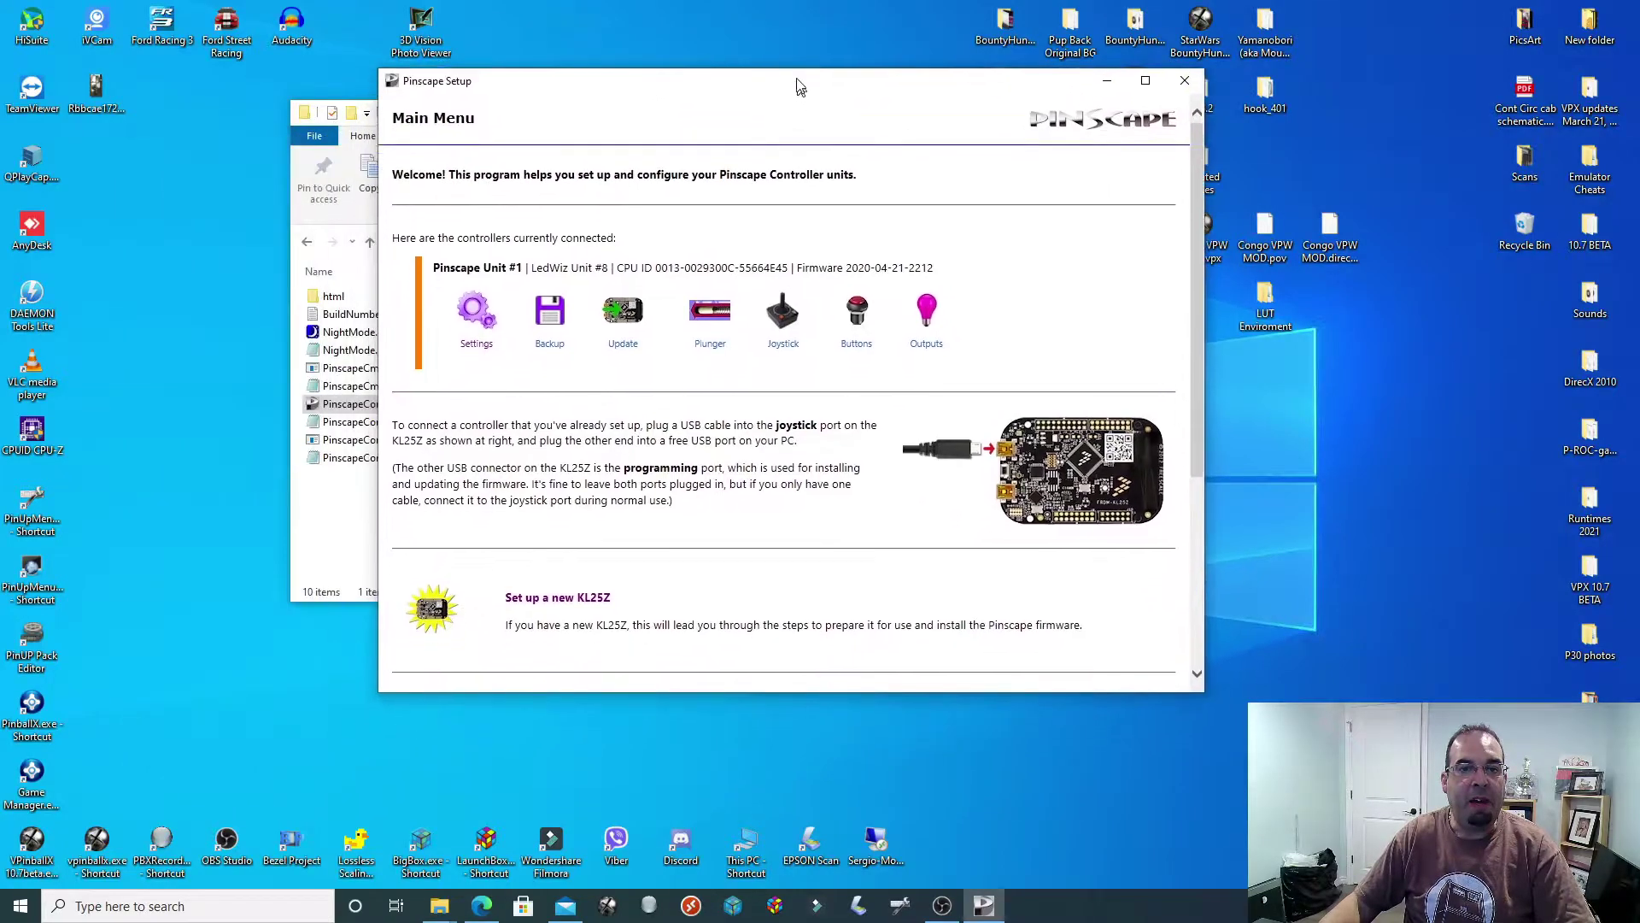
Maximize the Pinscape Setup window and start the 'Set up a new KL25Z' walkthrough
{"action": "left_click", "coordinate": [1148, 76]}
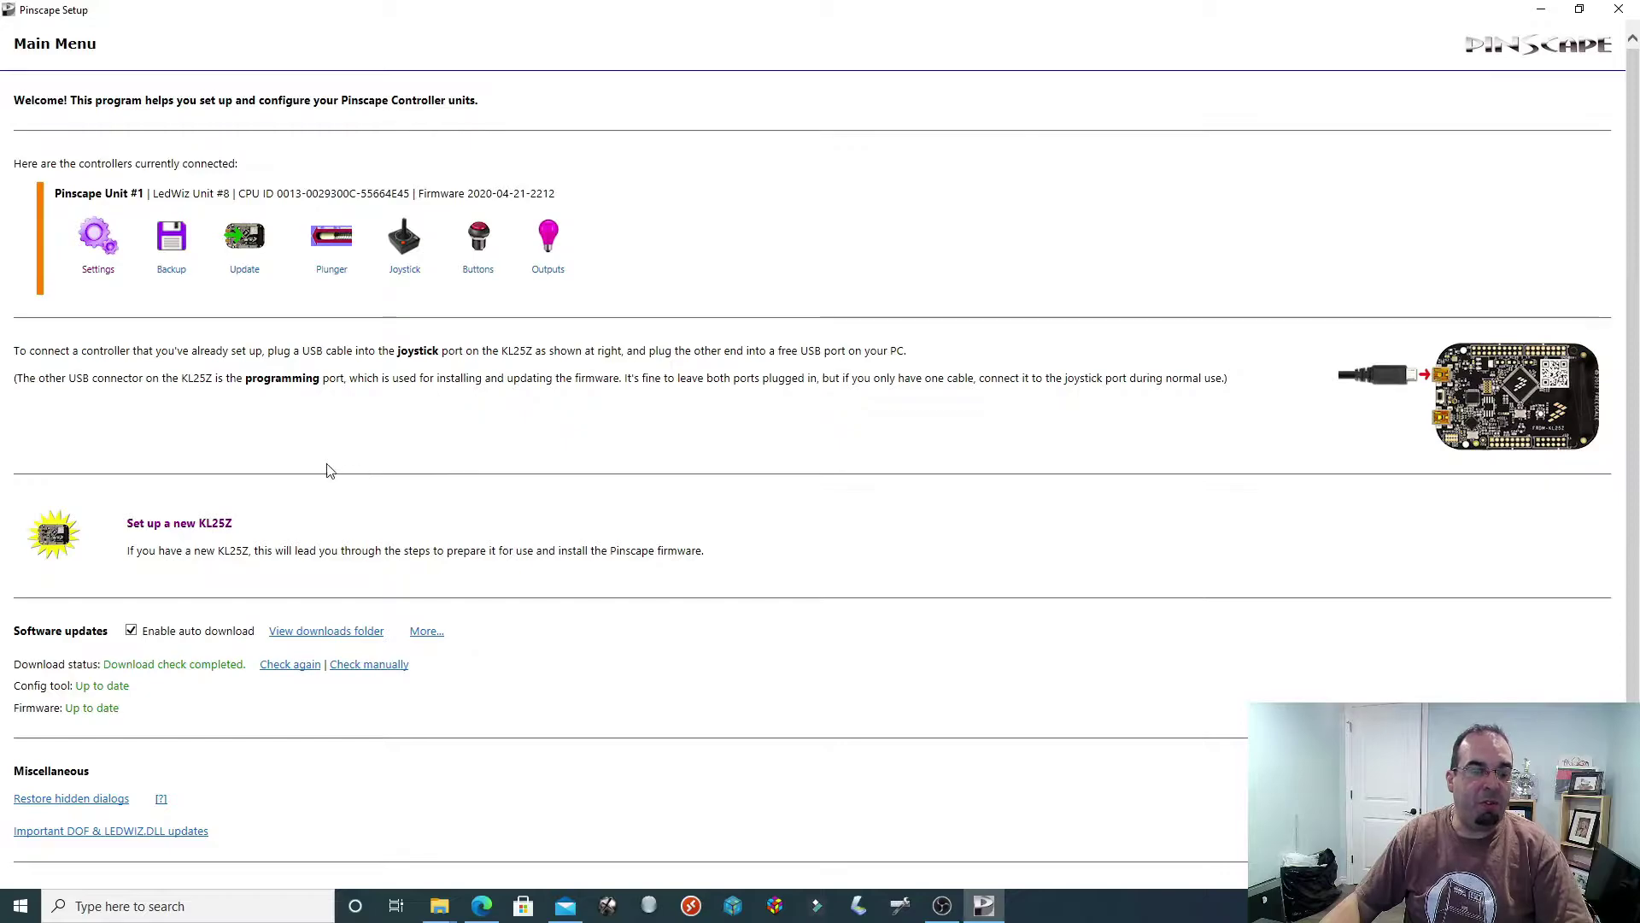
{"action": "scroll", "coordinate": [326, 469], "scroll_direction": "down", "scroll_amount": 1}
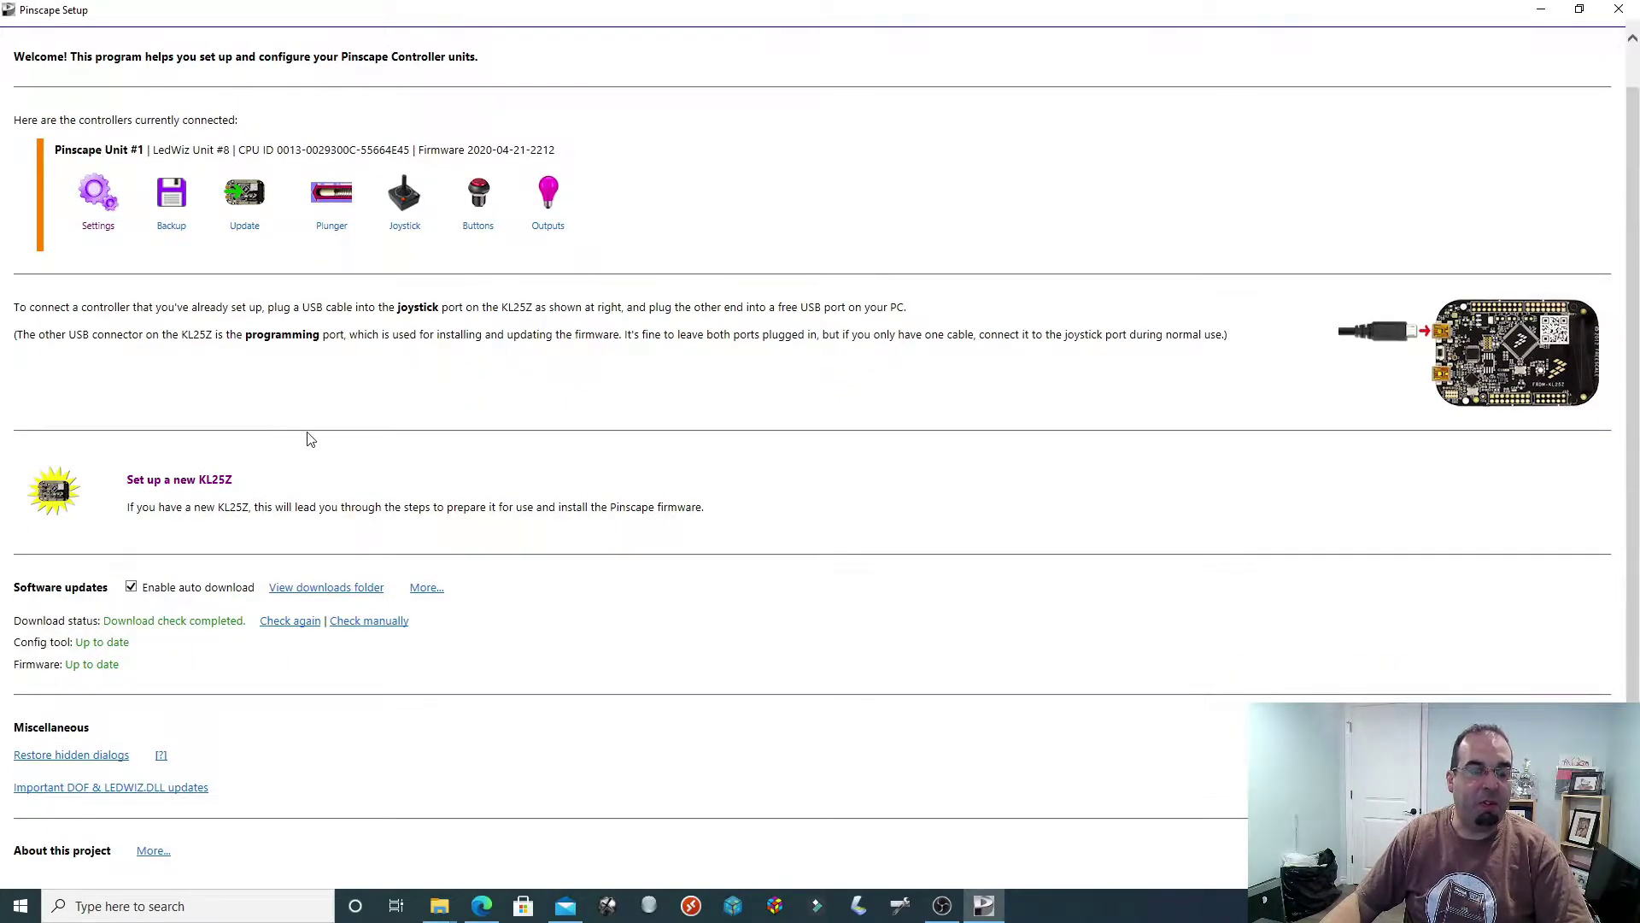
{"action": "left_click", "coordinate": [175, 492]}
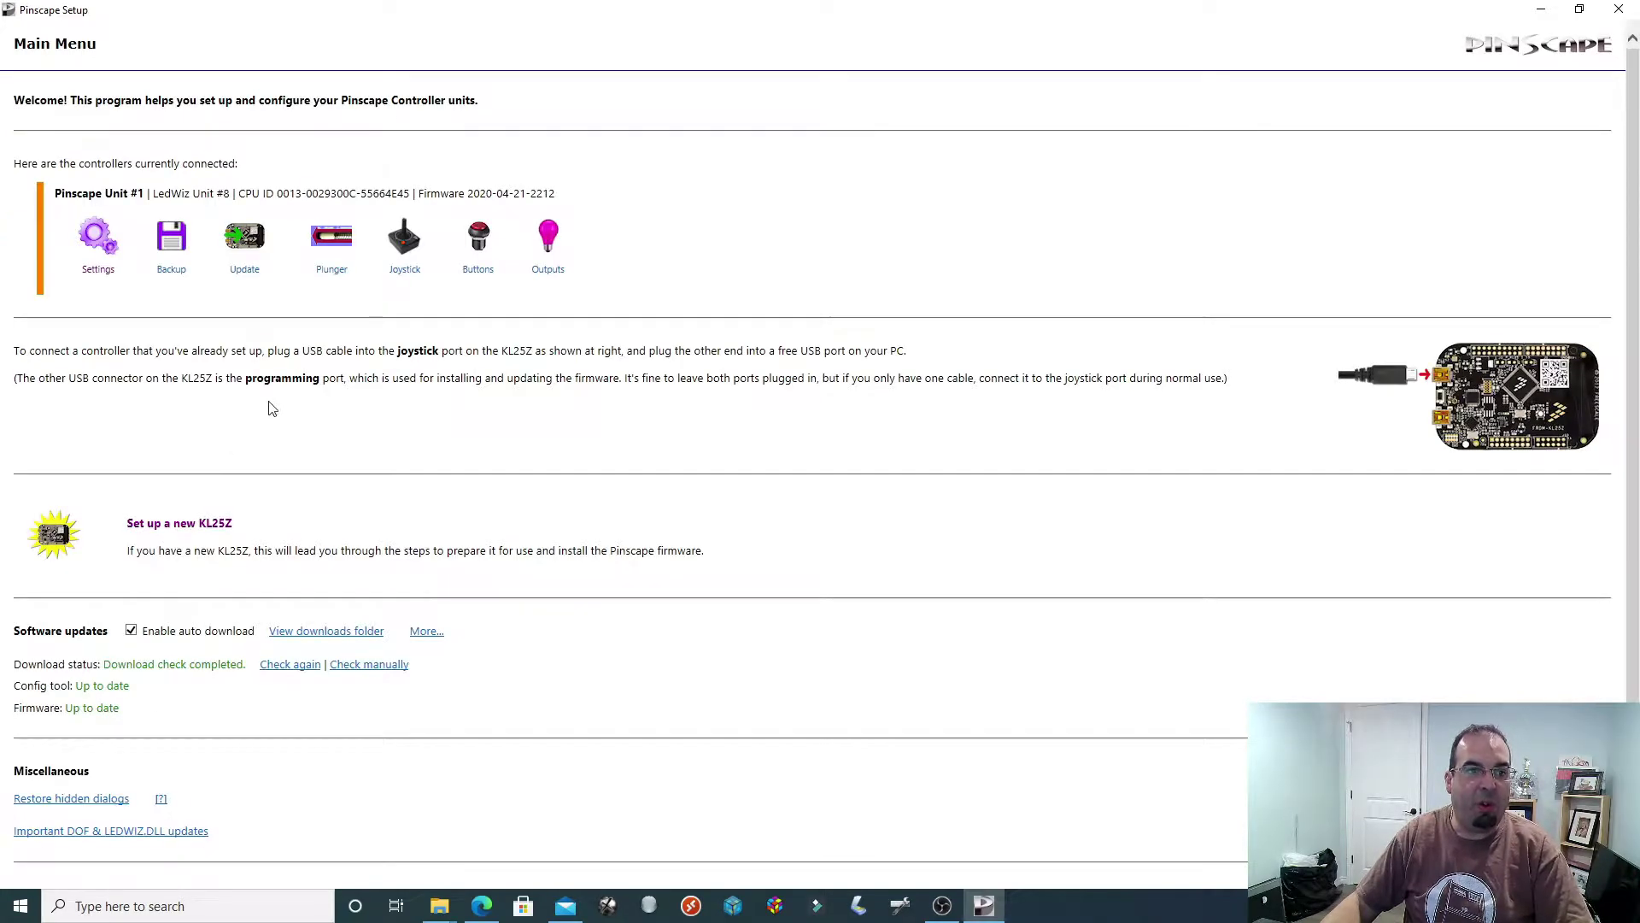
Back on the Main Menu, open the Settings page for Pinscape Unit #1
{"action": "left_click_drag", "start_coordinate": [1630, 197], "coordinate": [1630, 329]}
{"action": "left_click_drag", "start_coordinate": [1612, 240], "coordinate": [1613, 224]}
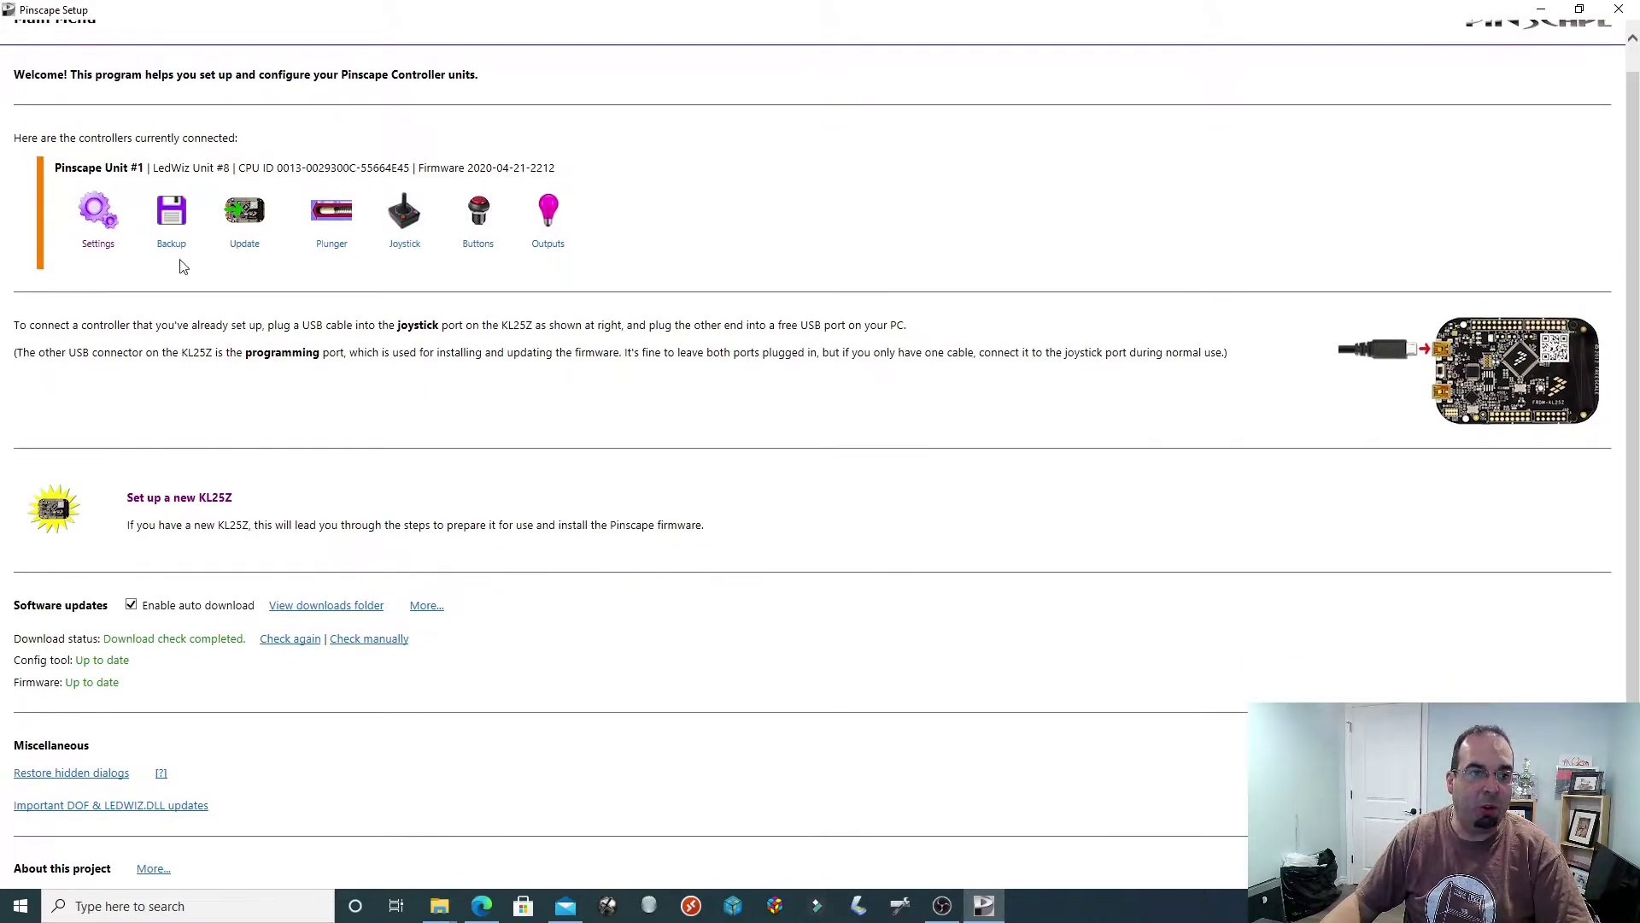
{"action": "left_click", "coordinate": [110, 224]}
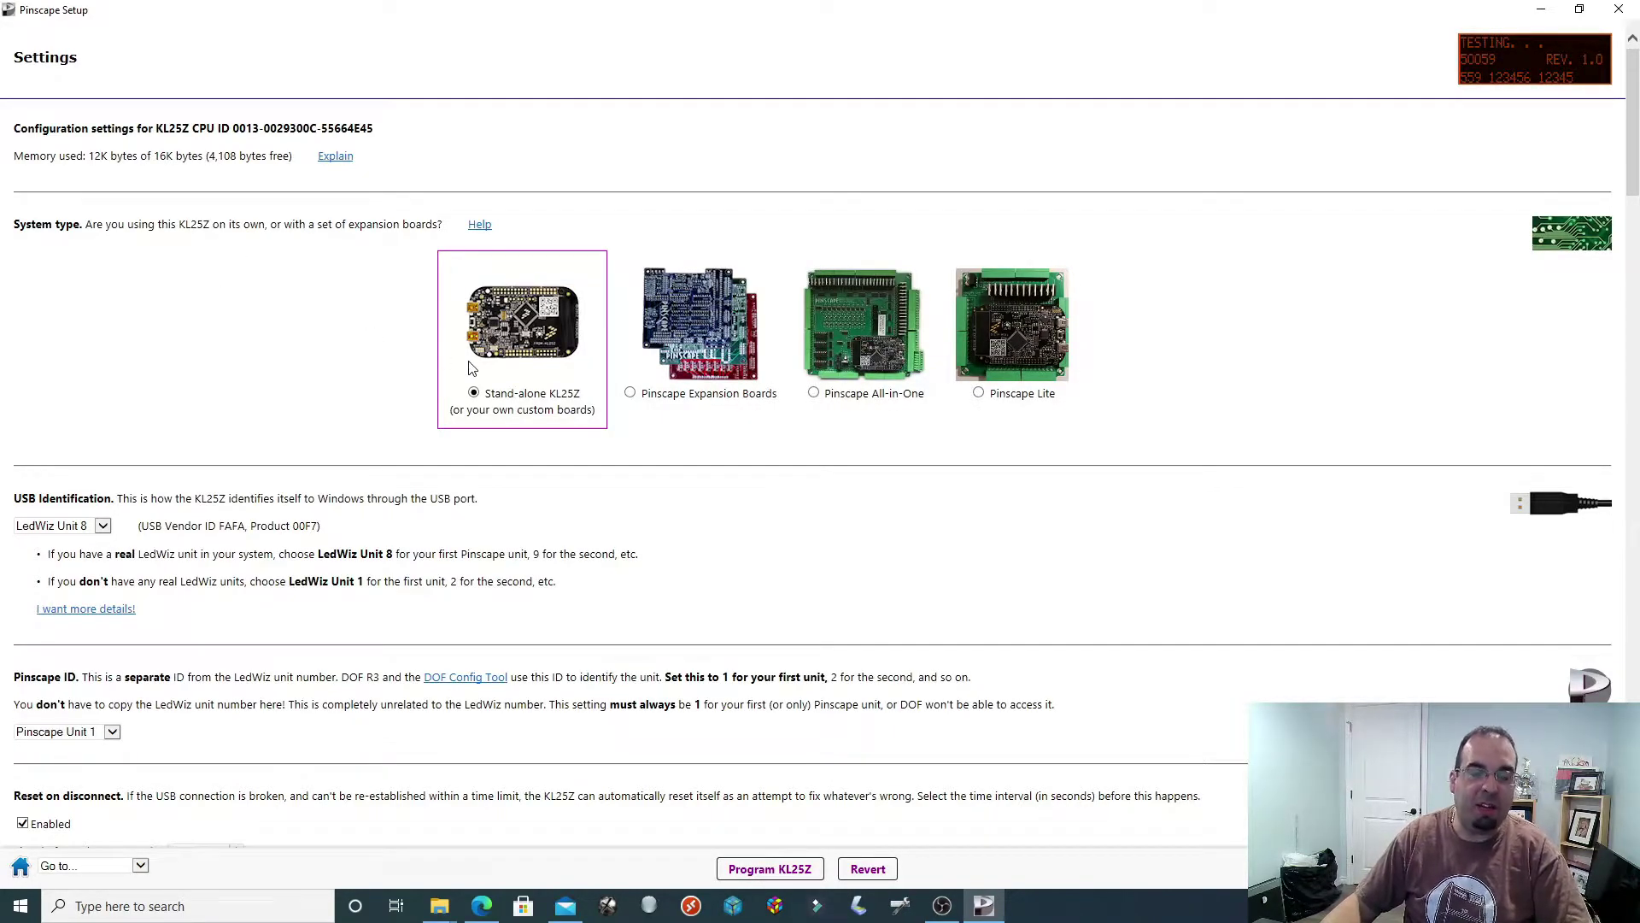
{"action": "scroll", "coordinate": [499, 275], "scroll_direction": "down", "scroll_amount": 2}
{"action": "scroll", "coordinate": [493, 245], "scroll_direction": "up", "scroll_amount": 2}
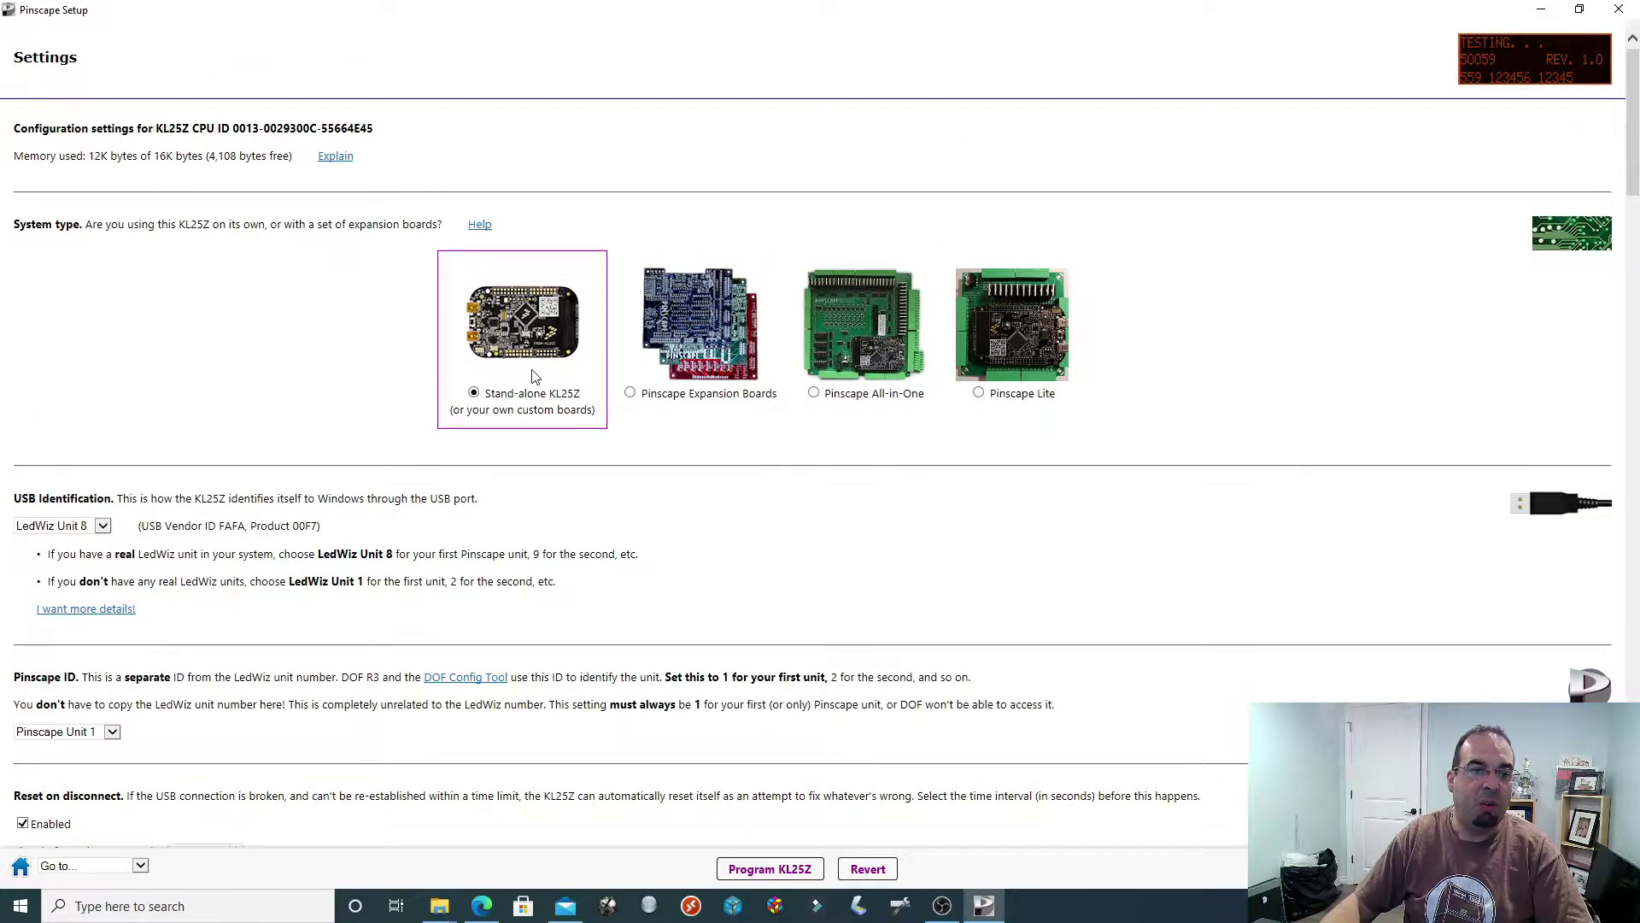
{"action": "scroll", "coordinate": [532, 375], "scroll_direction": "down", "scroll_amount": 12}
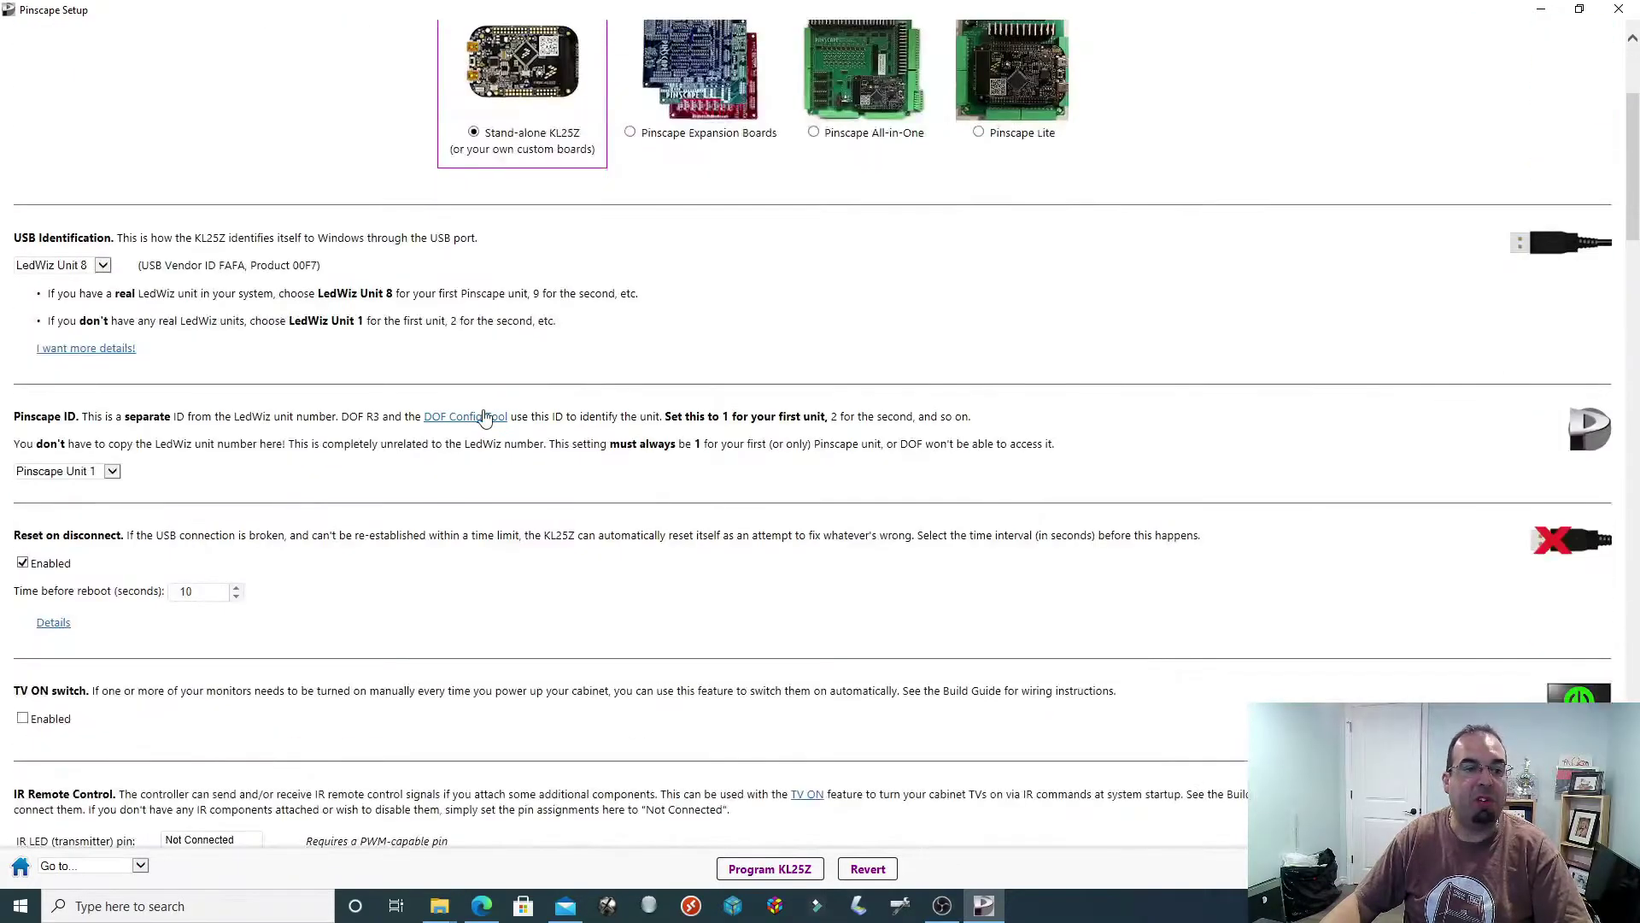
{"action": "scroll", "coordinate": [329, 490], "scroll_direction": "down", "scroll_amount": 2}
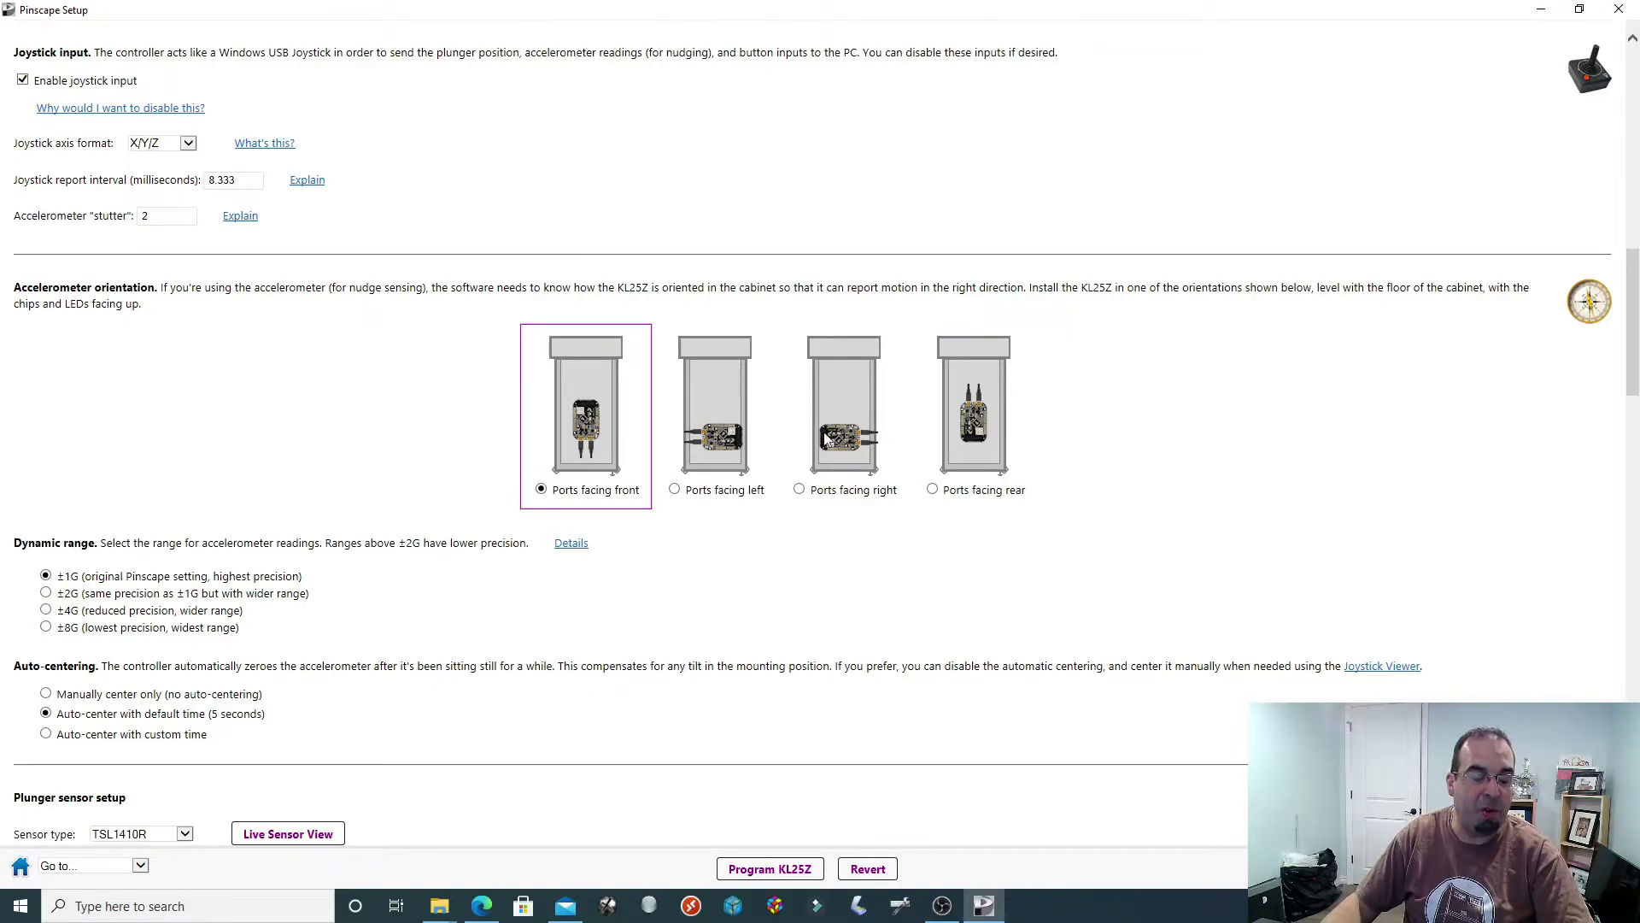
{"action": "scroll", "coordinate": [739, 444], "scroll_direction": "down", "scroll_amount": 3}
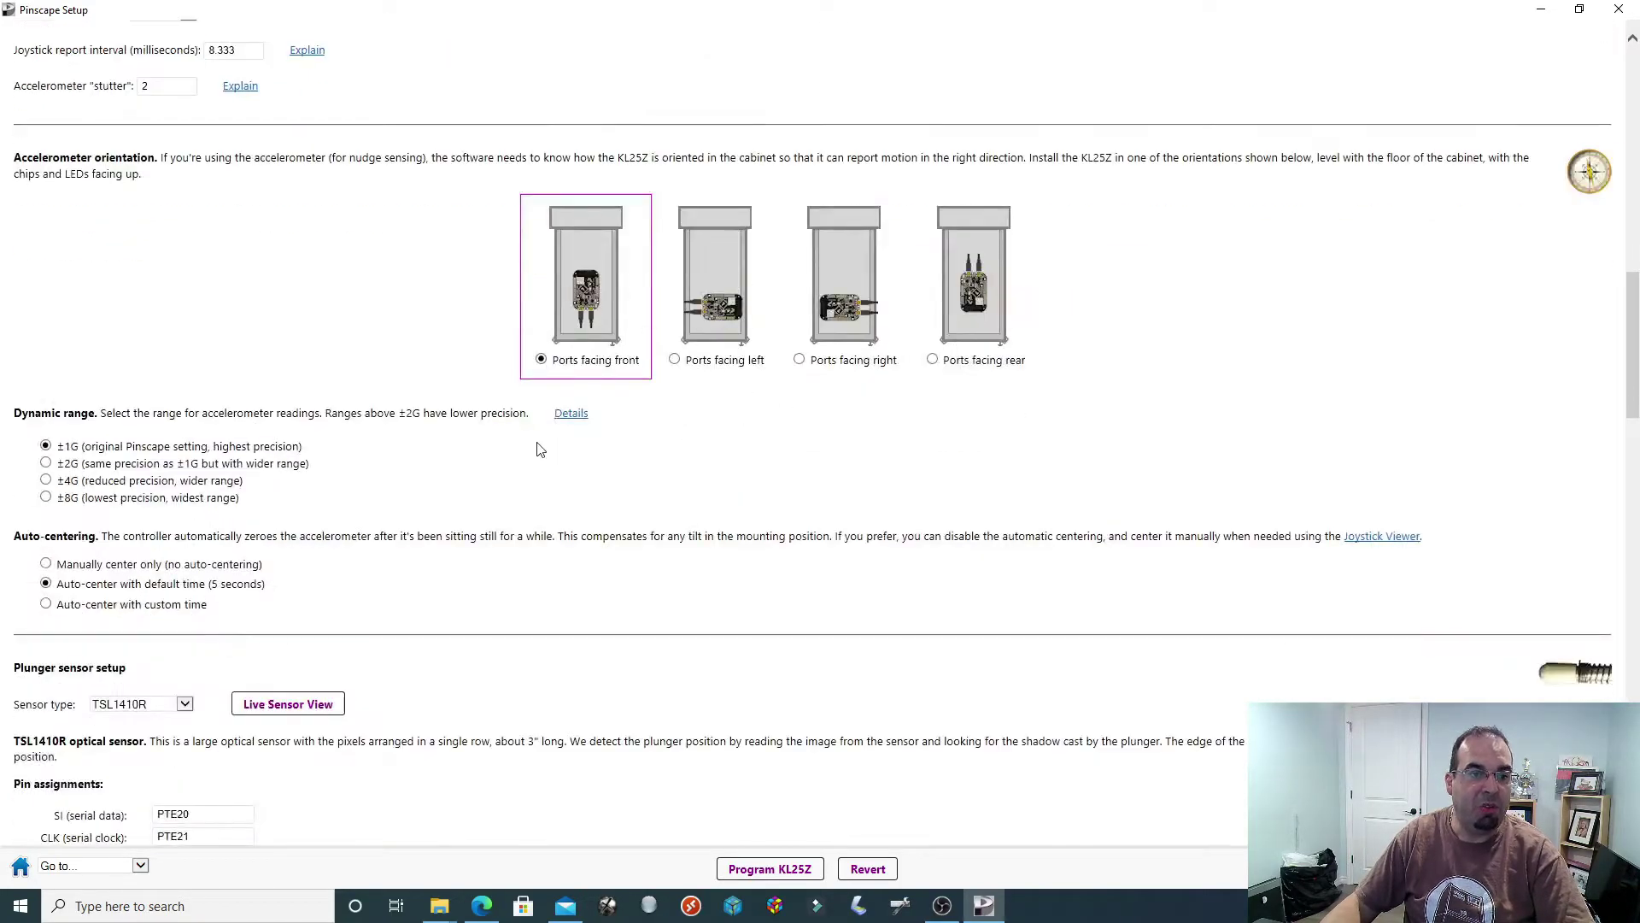
{"action": "scroll", "coordinate": [628, 448], "scroll_direction": "down", "scroll_amount": 12}
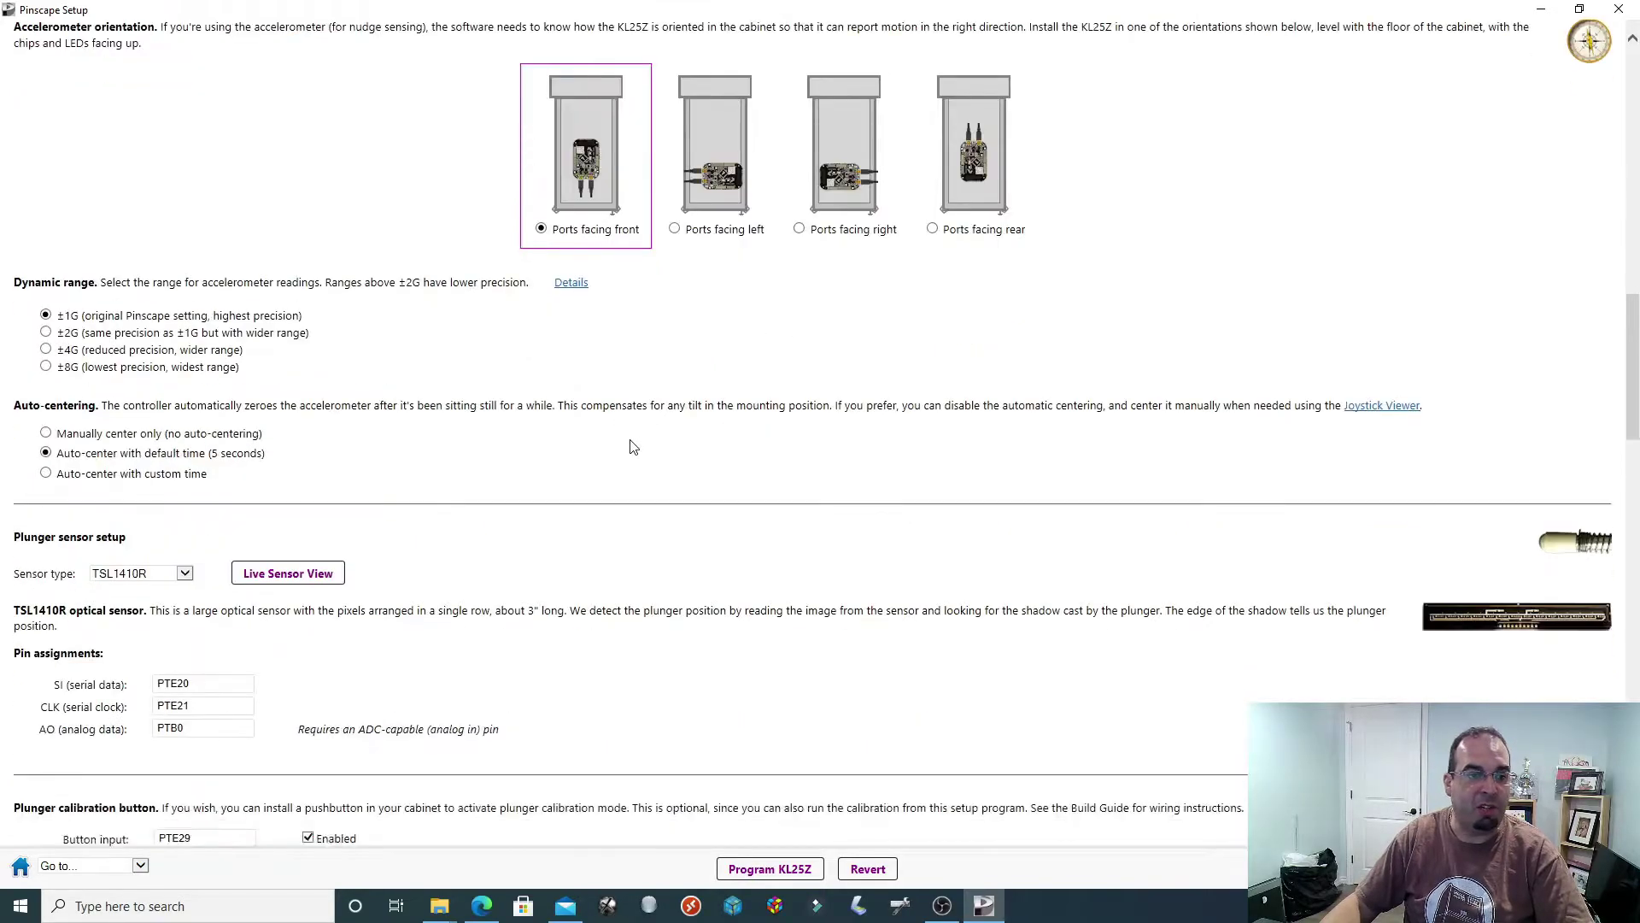
{"action": "scroll", "coordinate": [627, 455], "scroll_direction": "down", "scroll_amount": 9}
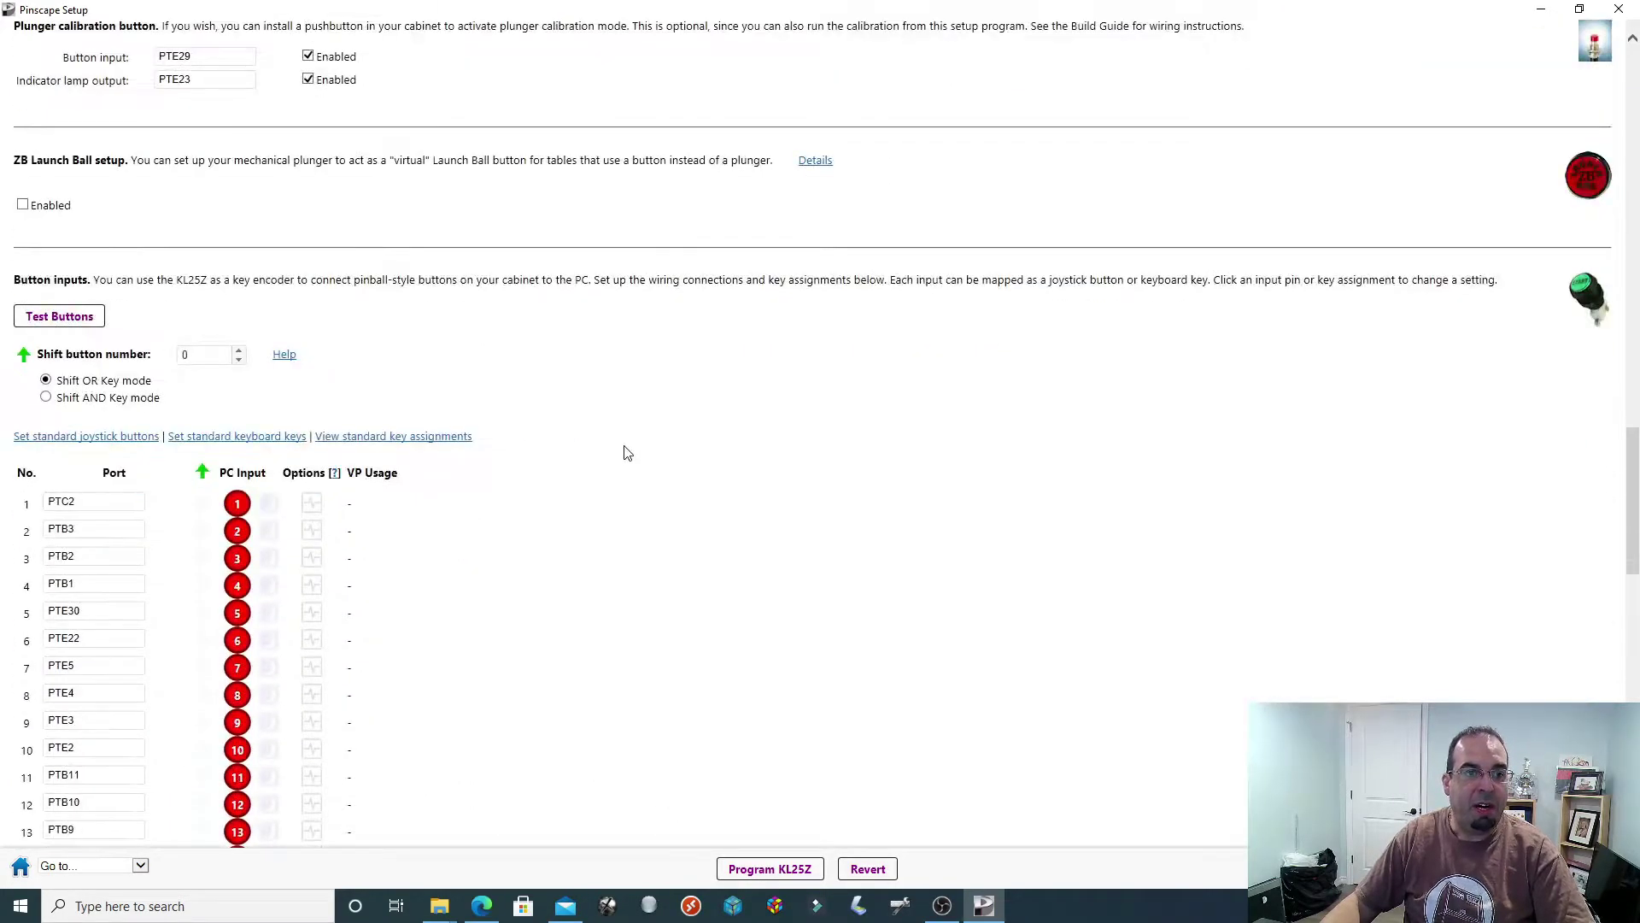
{"action": "scroll", "coordinate": [628, 452], "scroll_direction": "up", "scroll_amount": 9}
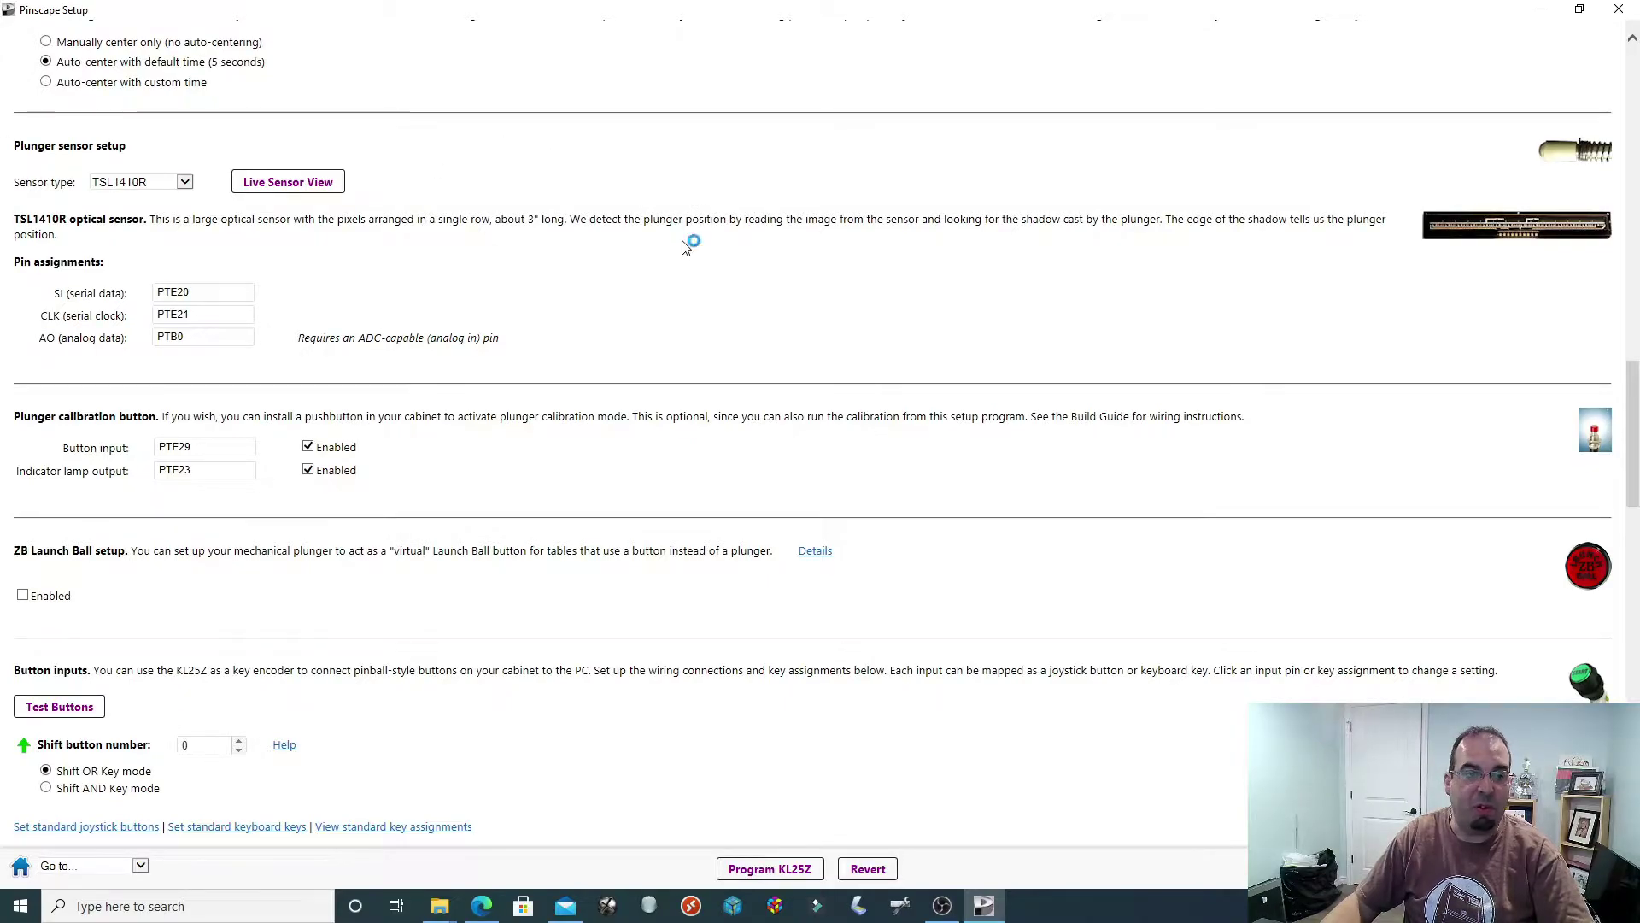
{"action": "scroll", "coordinate": [278, 418], "scroll_direction": "down", "scroll_amount": 3}
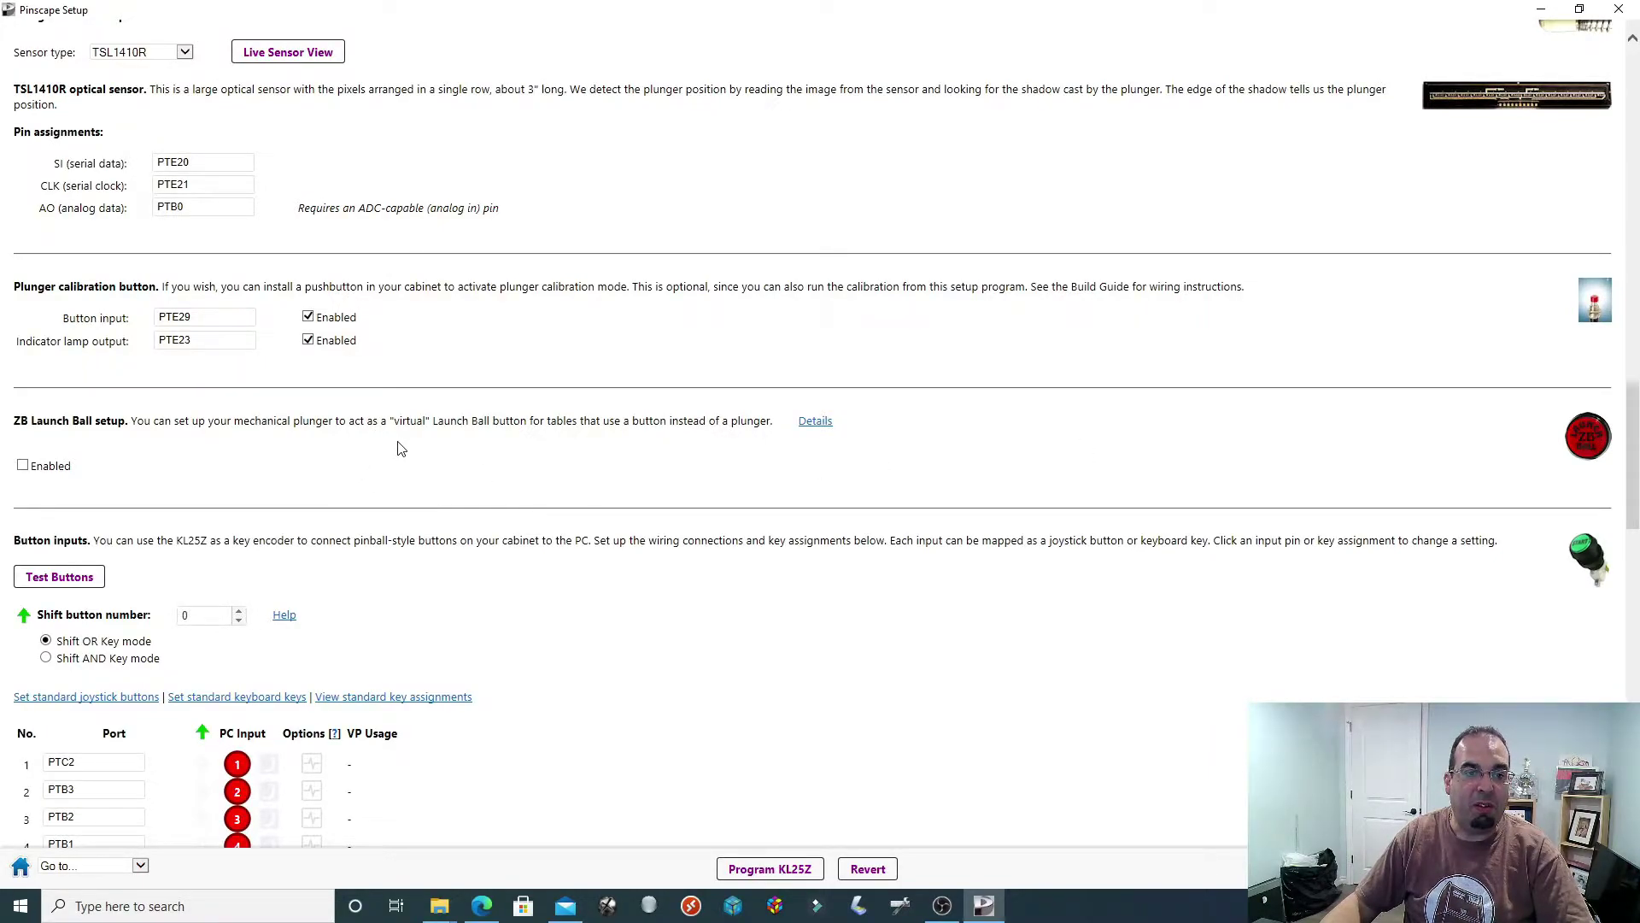
{"action": "left_click", "coordinate": [23, 467]}
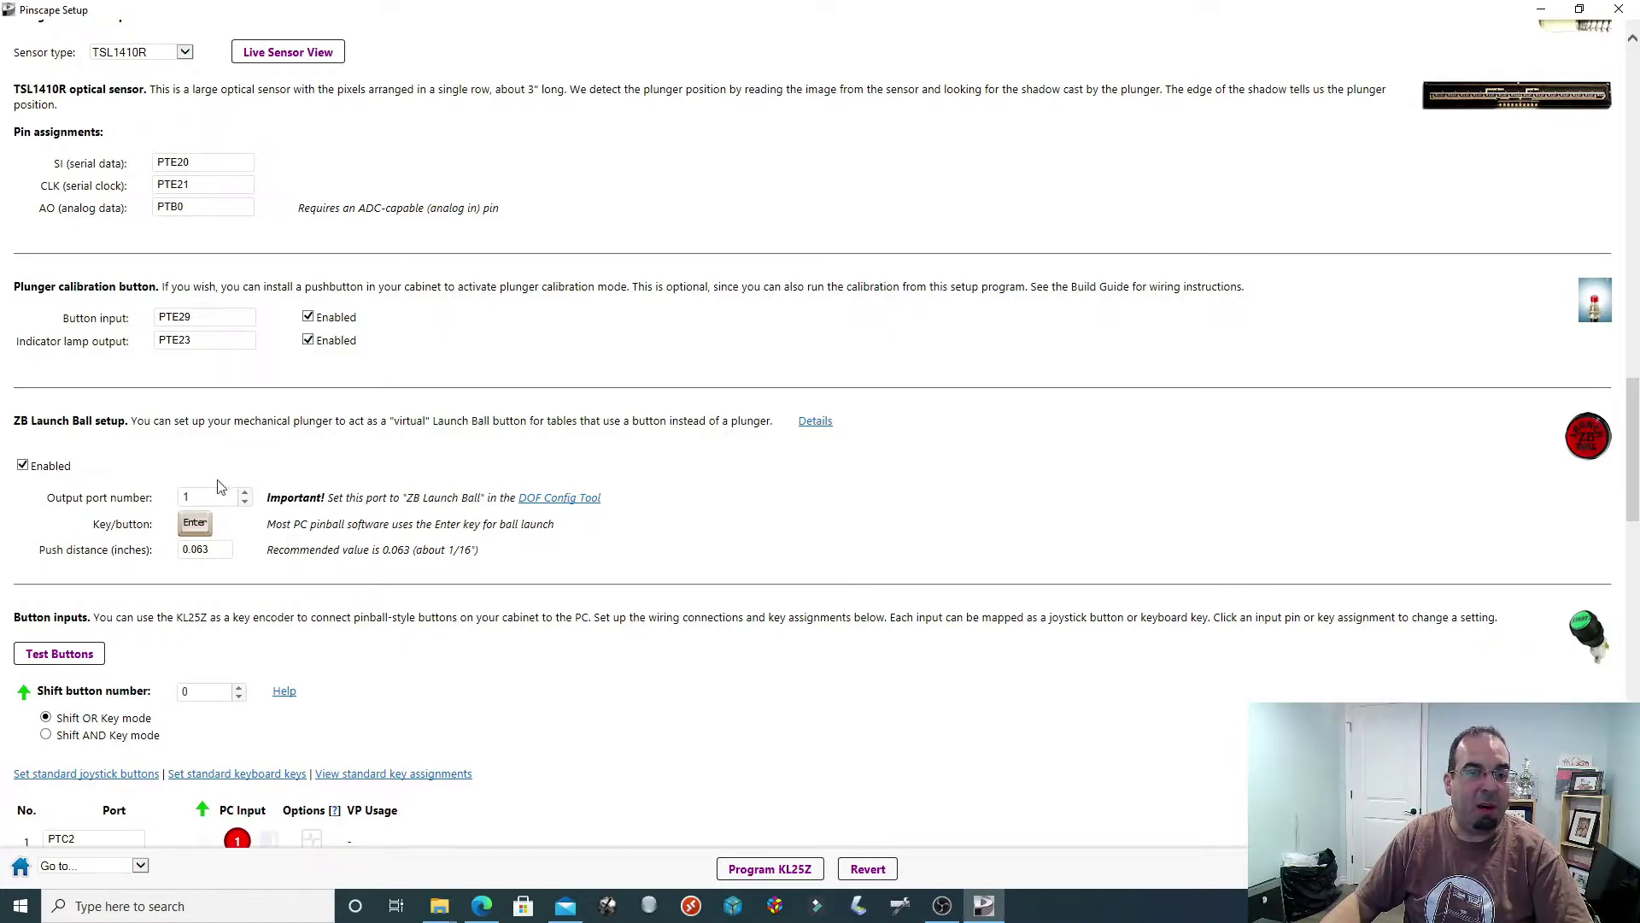
{"action": "left_click", "coordinate": [24, 469]}
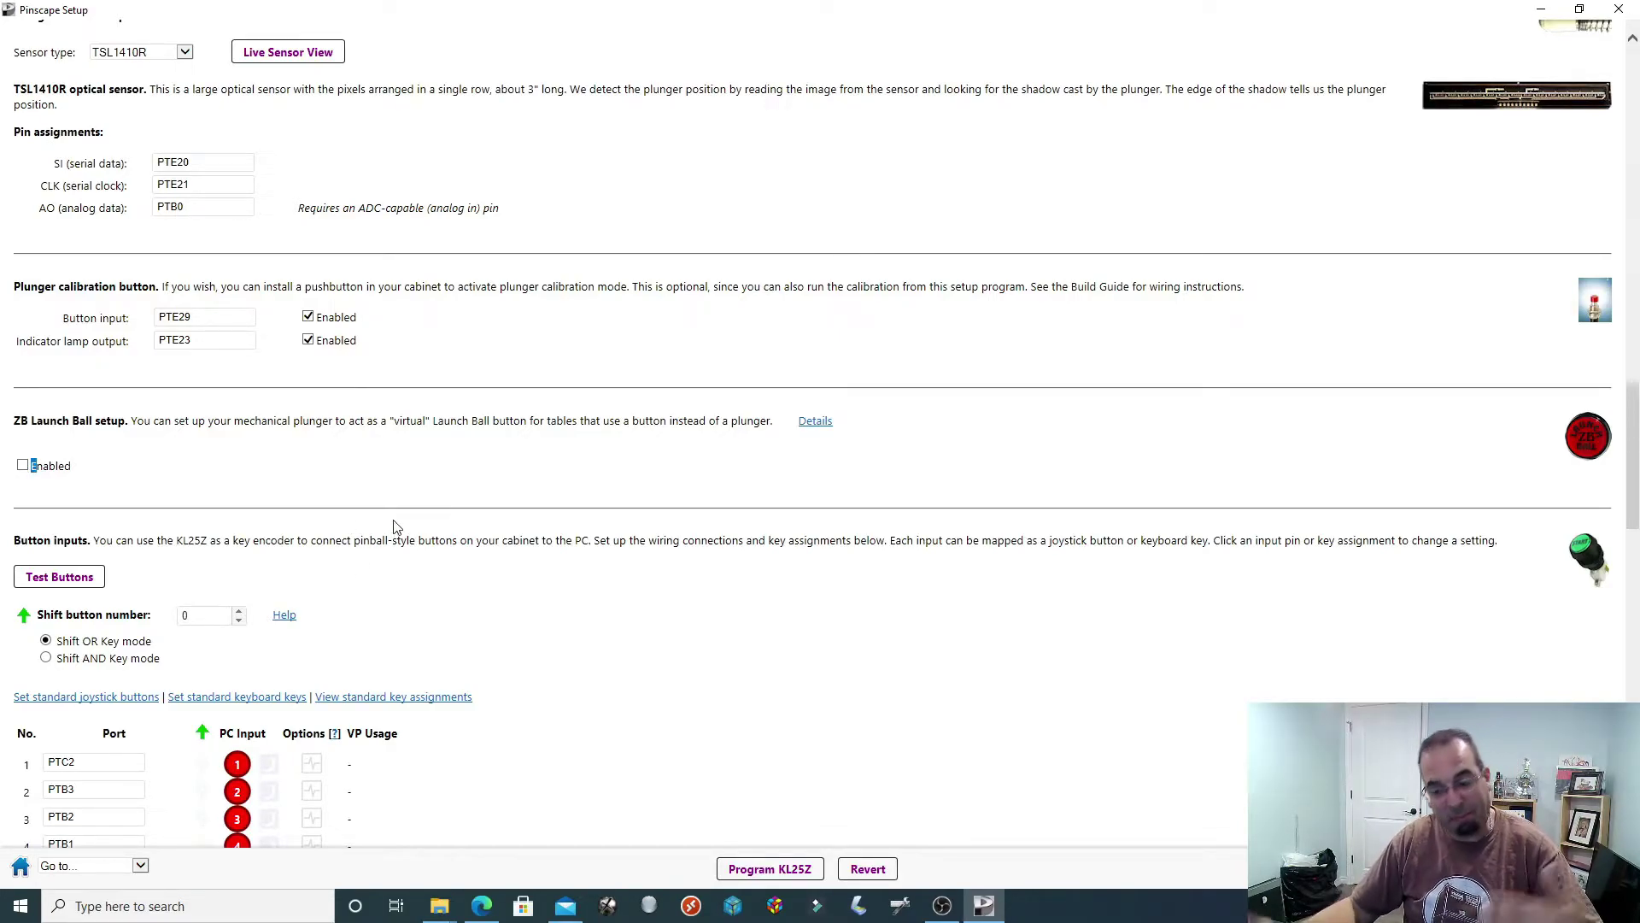
{"action": "scroll", "coordinate": [440, 475], "scroll_direction": "down", "scroll_amount": 3}
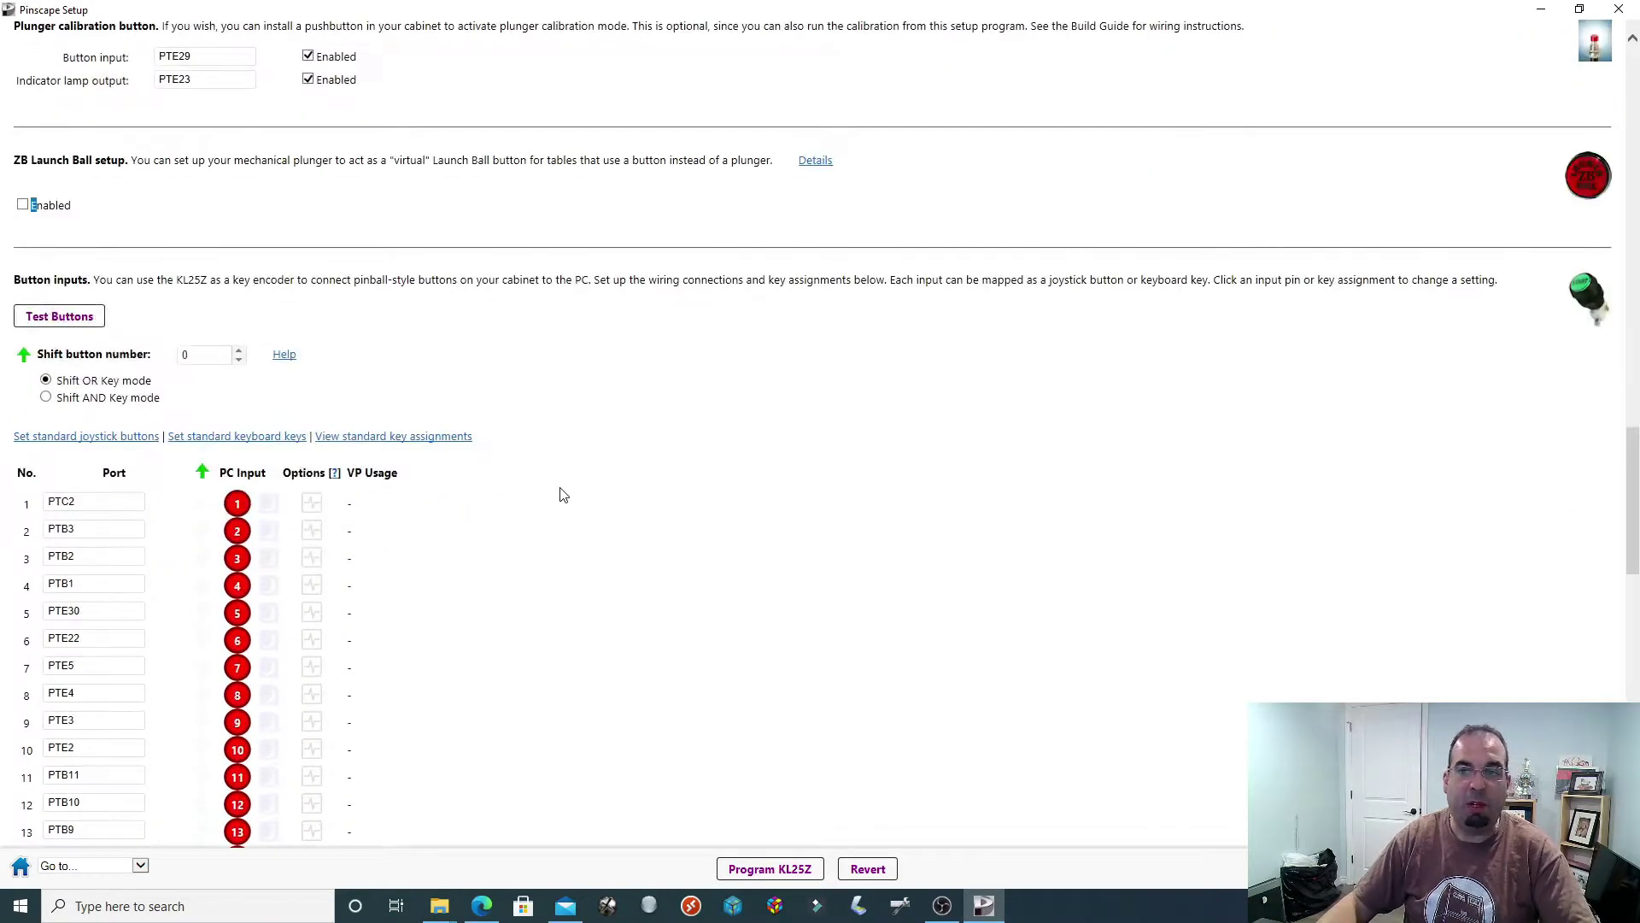
{"action": "scroll", "coordinate": [564, 494], "scroll_direction": "down", "scroll_amount": 5}
{"action": "scroll", "coordinate": [495, 536], "scroll_direction": "up", "scroll_amount": 2}
{"action": "scroll", "coordinate": [494, 537], "scroll_direction": "down", "scroll_amount": 15}
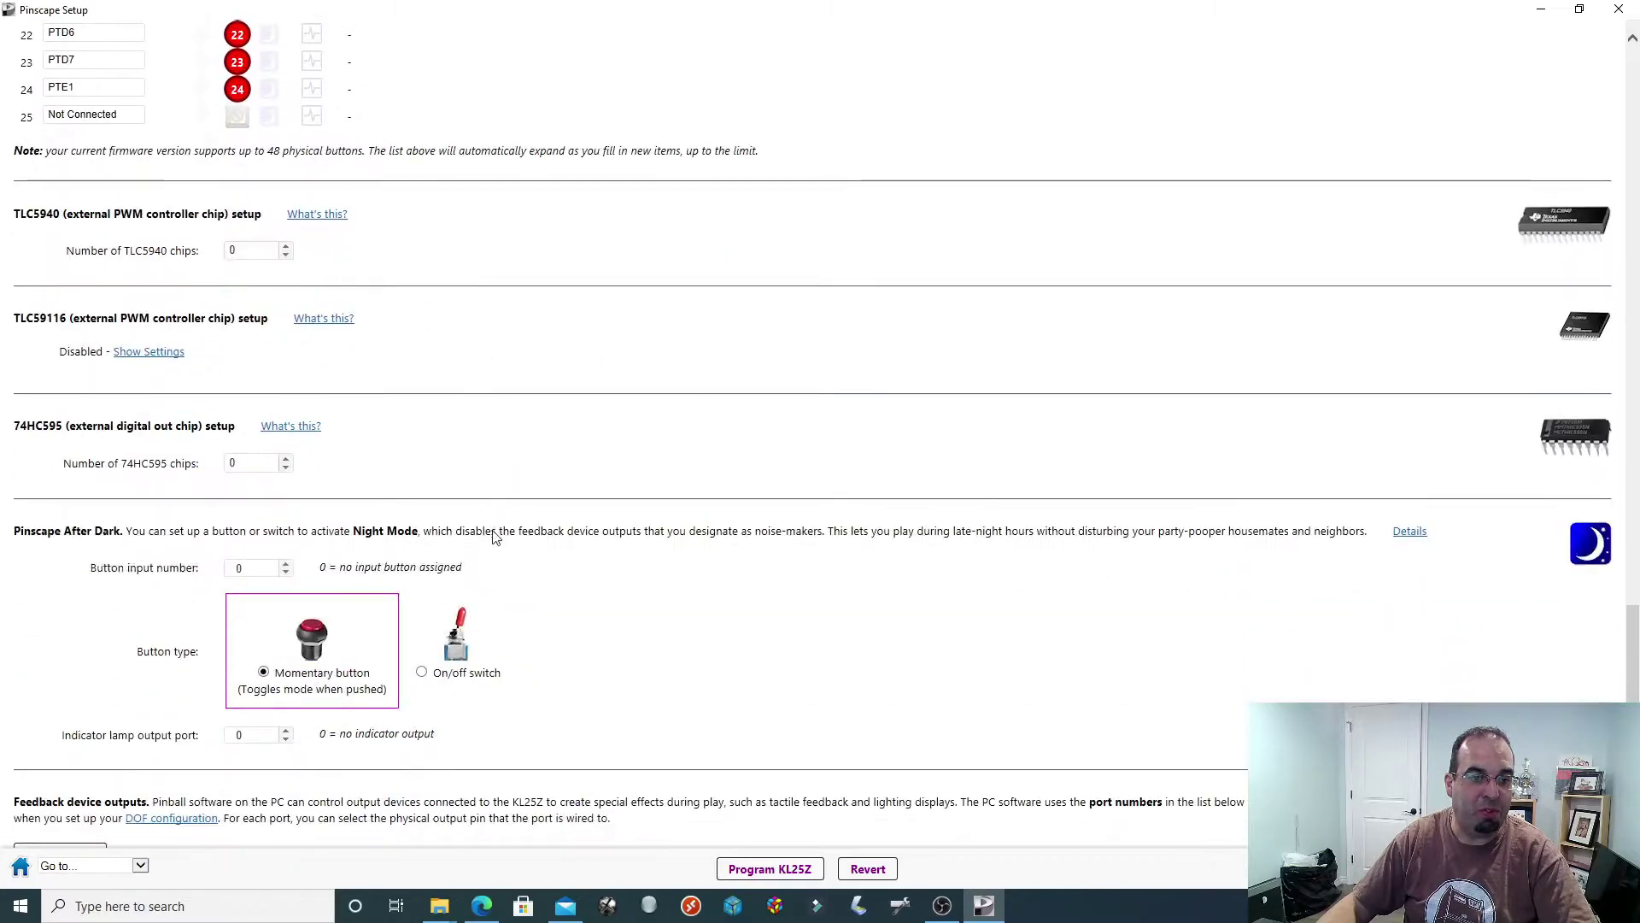